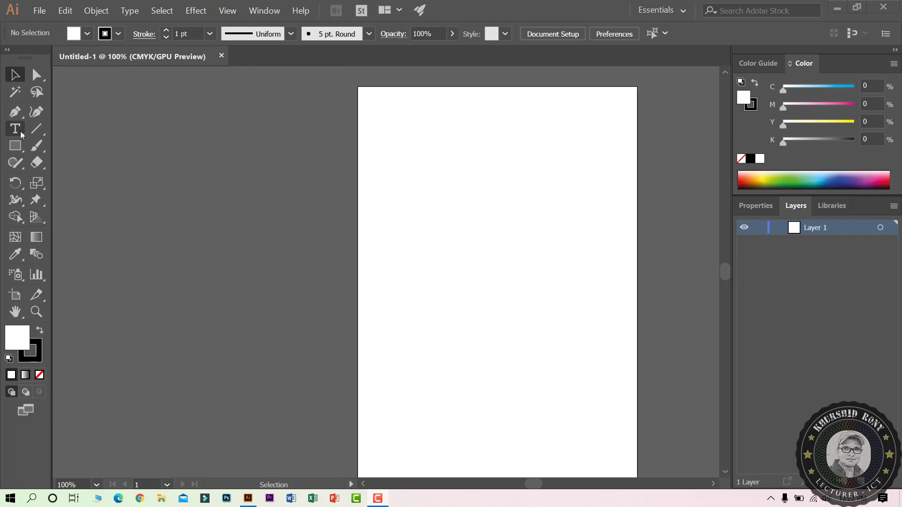
Place a point text object with the Type tool in the upper-left area of the artboard
{"action": "left_click", "coordinate": [21, 131]}
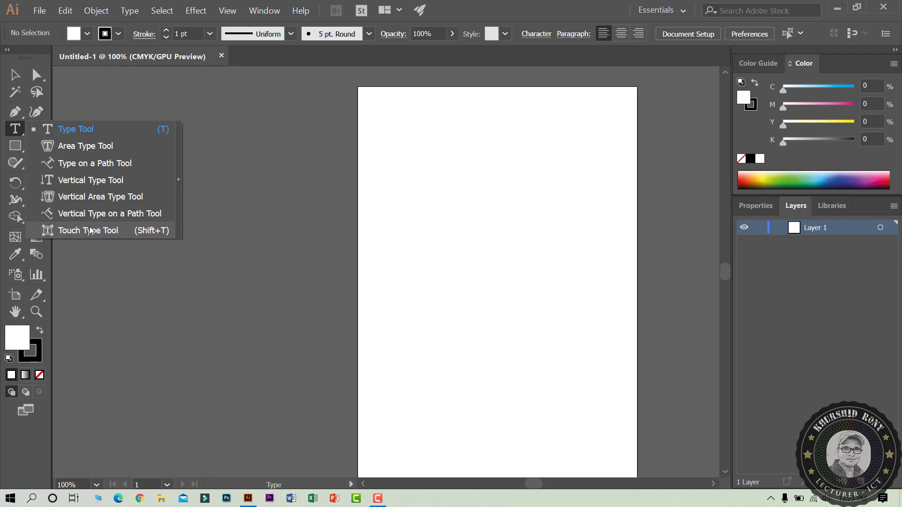
{"action": "left_click", "coordinate": [91, 135]}
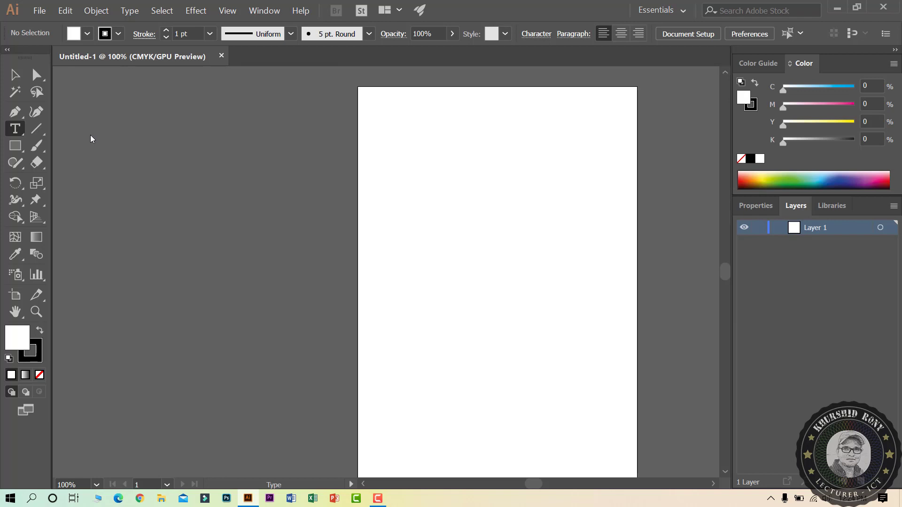
{"action": "right_click", "coordinate": [15, 131]}
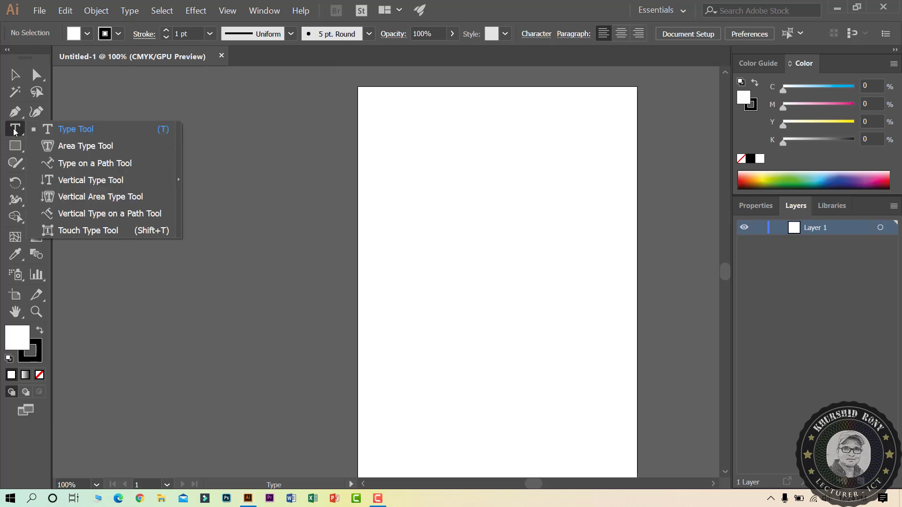
{"action": "left_click", "coordinate": [108, 134]}
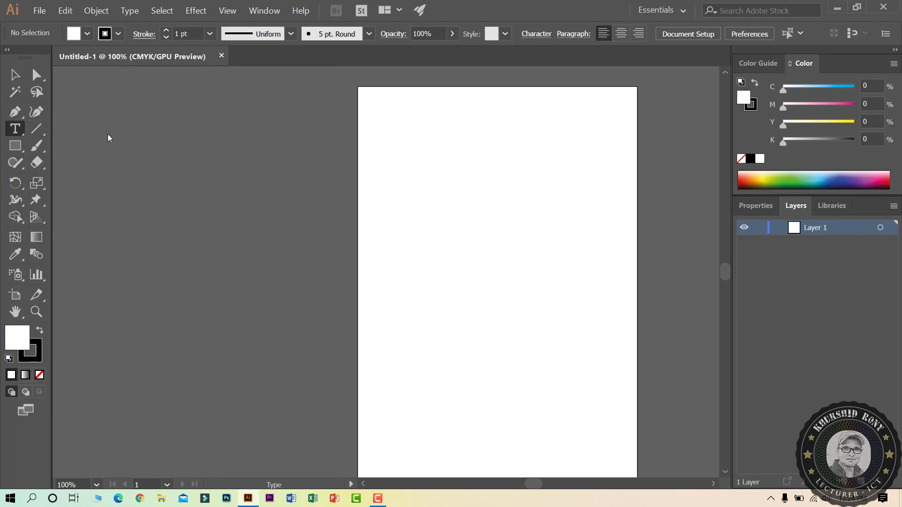
{"action": "left_click", "coordinate": [406, 164]}
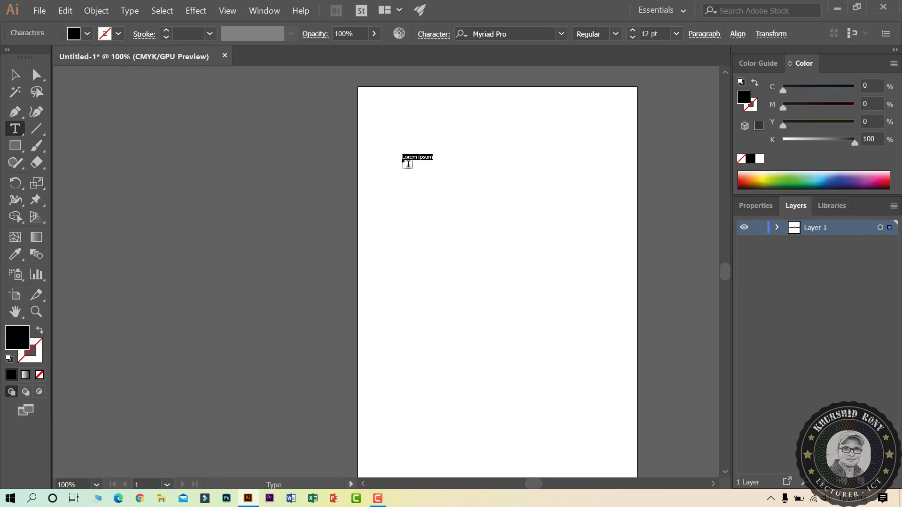
Replace the placeholder wording of the new text object with "This is Text"
{"action": "scroll", "coordinate": [404, 160], "scroll_direction": "up", "scroll_amount": 5}
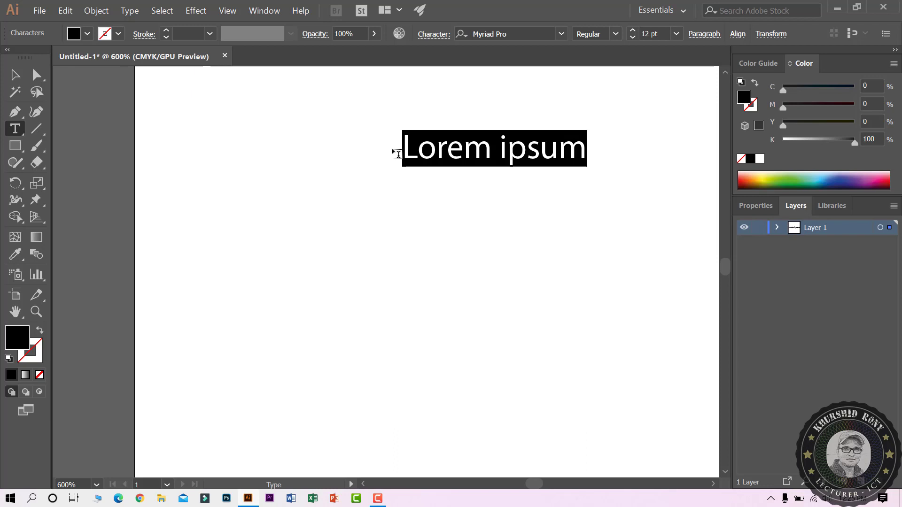
{"action": "left_click", "coordinate": [587, 150]}
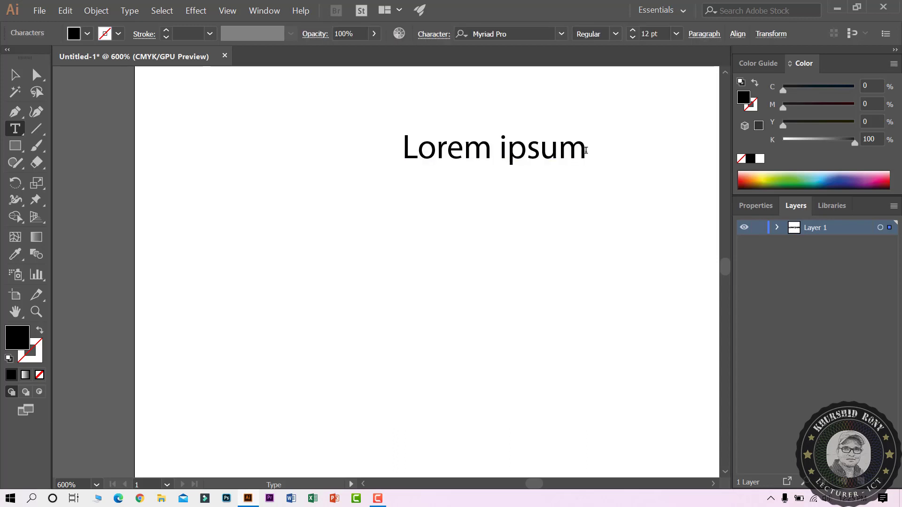
{"action": "key", "text": "BackSpace"}
{"action": "key", "text": "BackSpace"}
{"action": "key", "text": "BackSpace"}
{"action": "key", "text": "BackSpace"}
{"action": "key", "text": "BackSpace"}
{"action": "key", "text": "BackSpace"}
{"action": "key", "text": "BackSpace"}
{"action": "key", "text": "BackSpace"}
{"action": "key", "text": "BackSpace"}
{"action": "key", "text": "BackSpace"}
{"action": "key", "text": "BackSpace"}
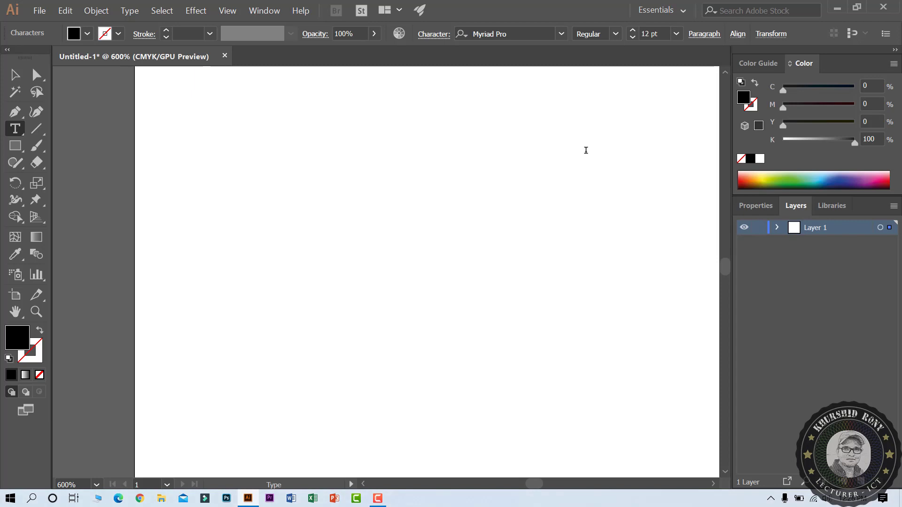
{"action": "type", "text": "Thi"}
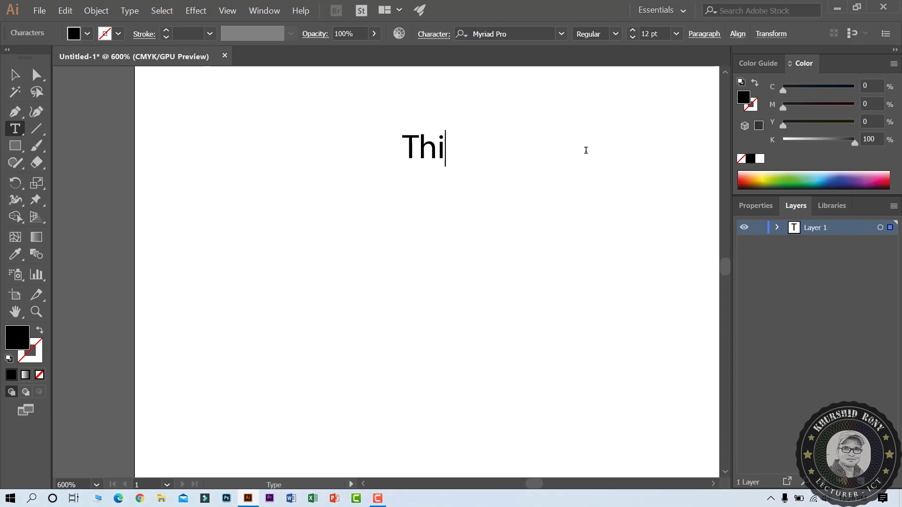
{"action": "type", "text": "s is Tec"}
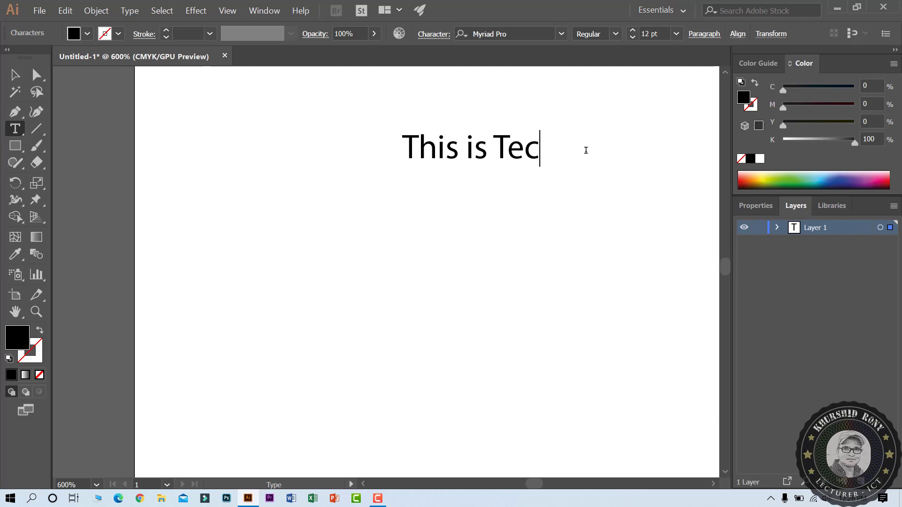
{"action": "key", "text": "BackSpace"}
{"action": "type", "text": "xt"}
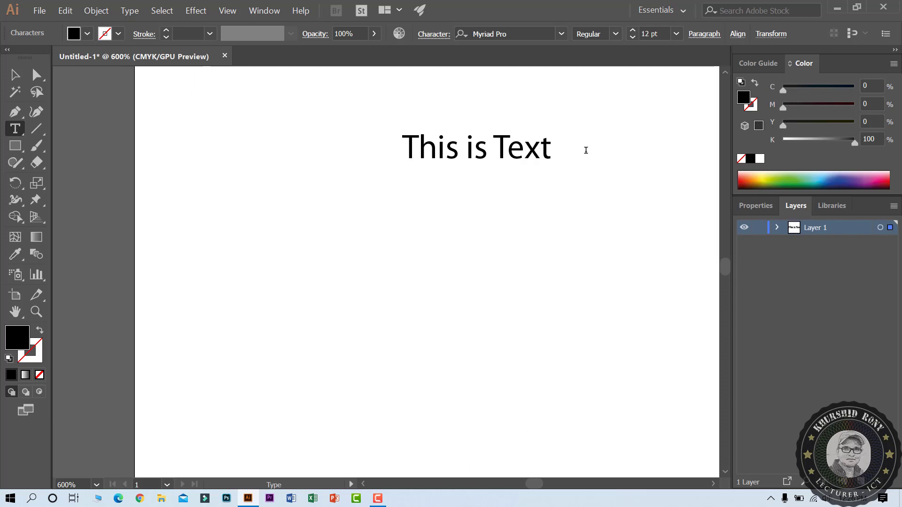
View the text's character formatting options, including those in the floating Character panel
{"action": "left_click", "coordinate": [432, 35]}
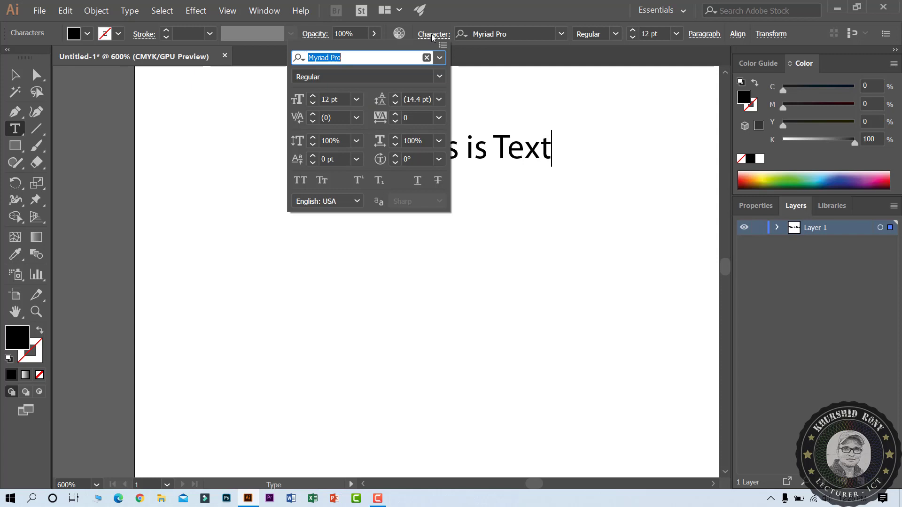
{"action": "left_click", "coordinate": [432, 33]}
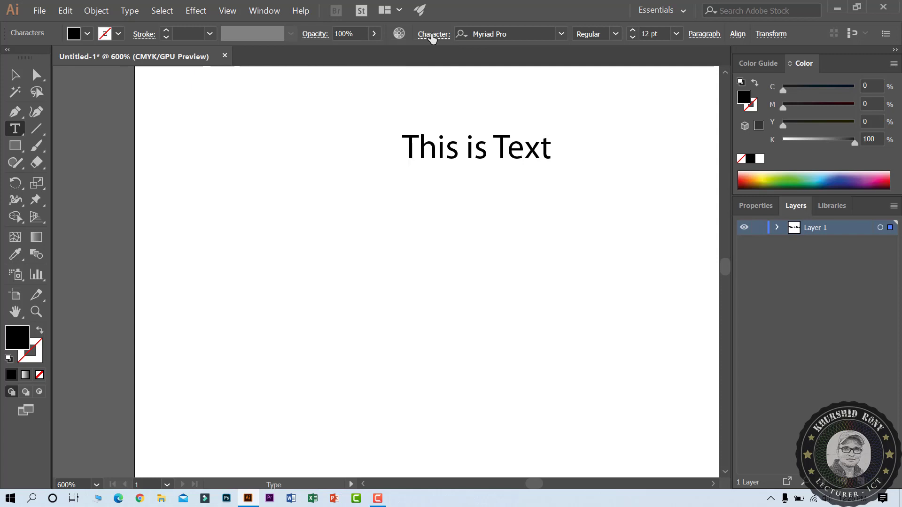
{"action": "left_click", "coordinate": [268, 14]}
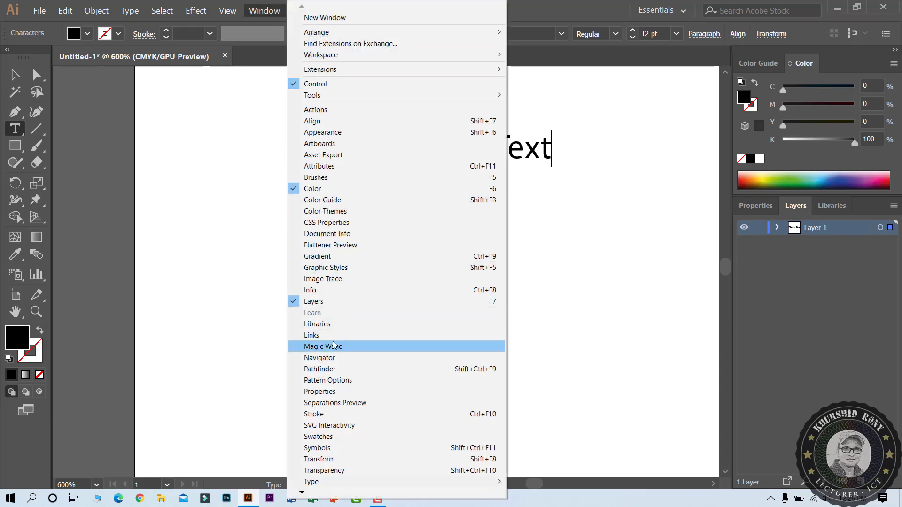
{"action": "mouse_move", "coordinate": [339, 486]}
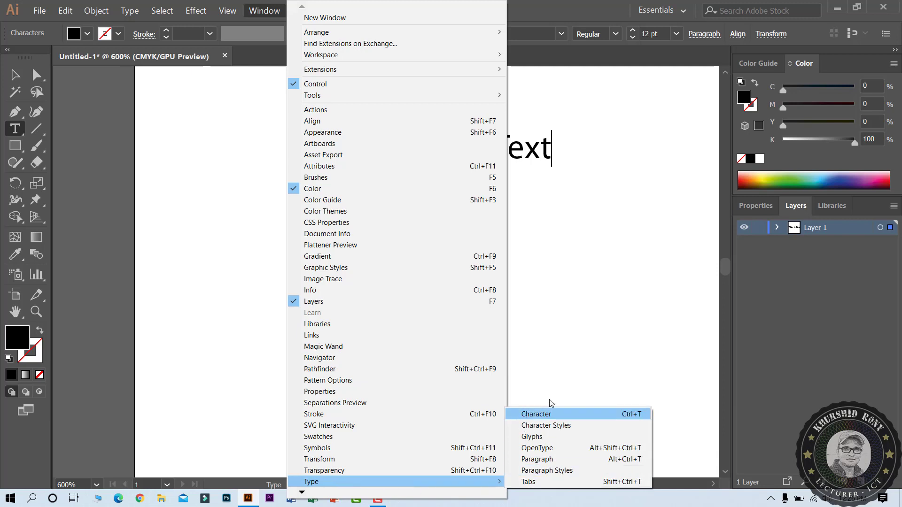
{"action": "left_click", "coordinate": [544, 416]}
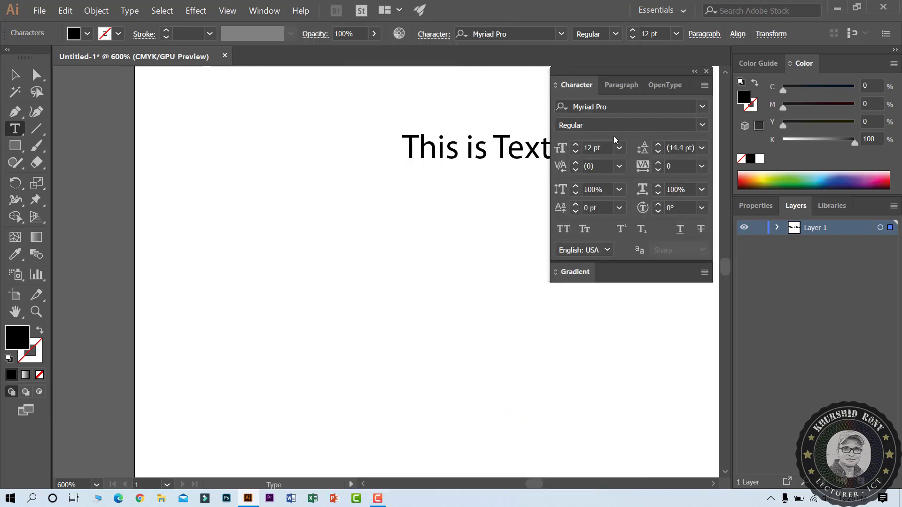
{"action": "left_click", "coordinate": [706, 71]}
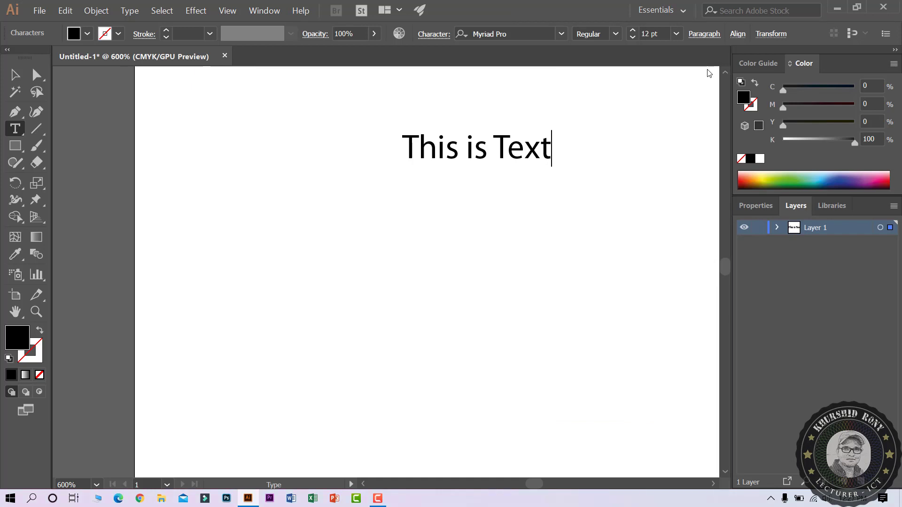
Finish the text edit, display the Character panel and move it to the empty area beside the text
{"action": "key", "text": "Escape"}
{"action": "key", "text": "ctrl+t"}
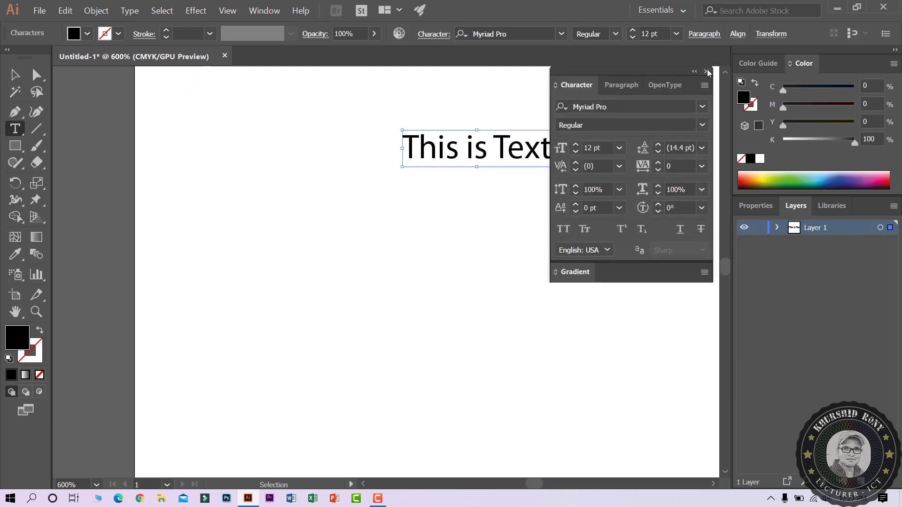
{"action": "left_click_drag", "start_coordinate": [650, 76], "coordinate": [237, 111]}
{"action": "key", "text": "Return"}
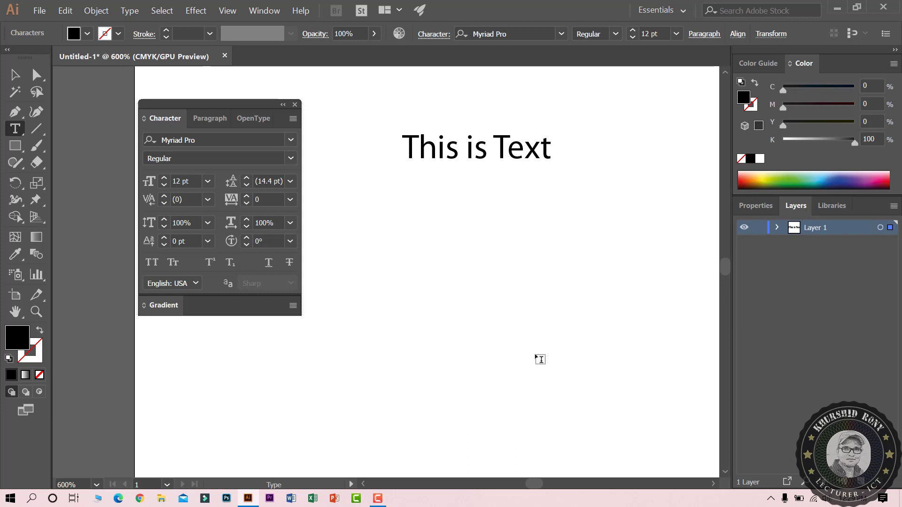
Try several spectrum fill colours on the text object, ending with dark gold (C 28.63, M 36, Y 100, K 30.59)
{"action": "left_click", "coordinate": [36, 75]}
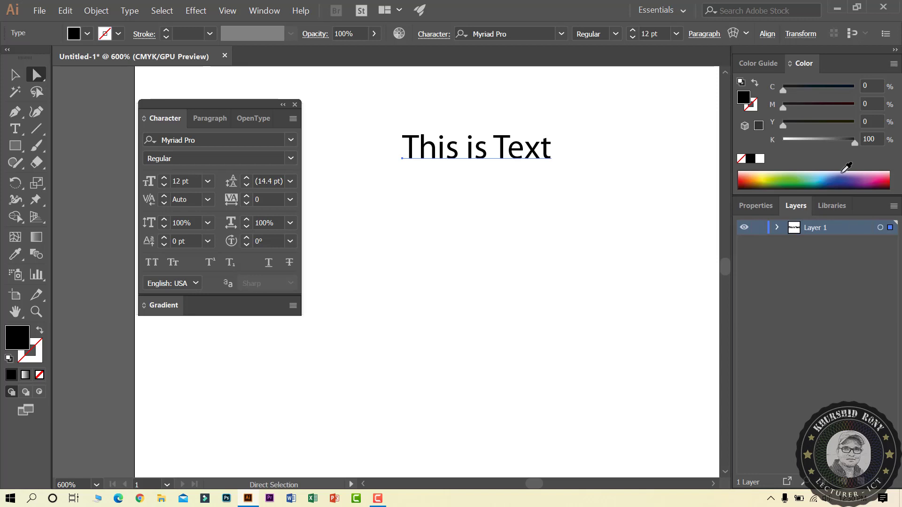
{"action": "left_click", "coordinate": [786, 178]}
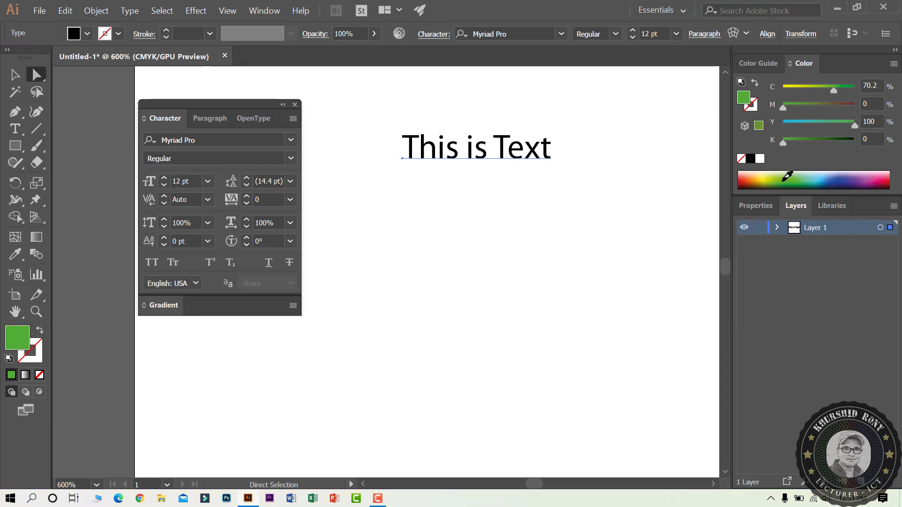
{"action": "left_click", "coordinate": [851, 179]}
{"action": "left_click", "coordinate": [882, 177]}
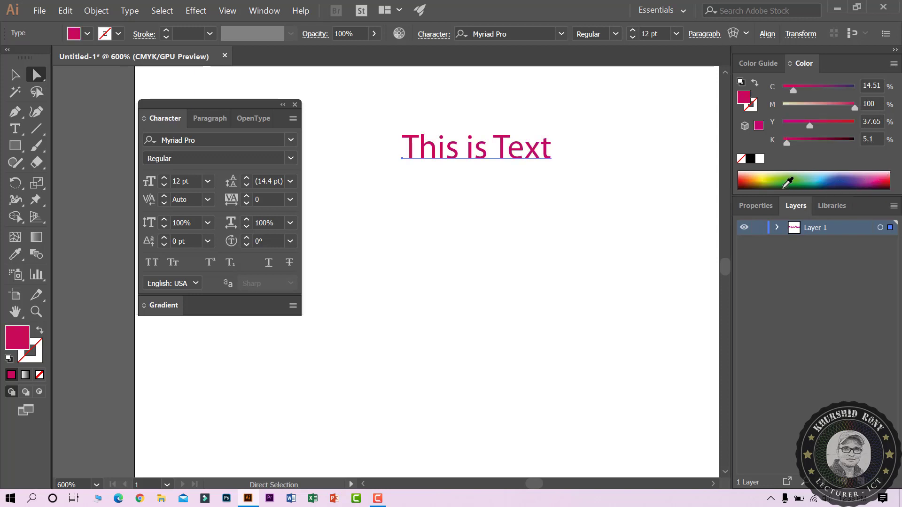
{"action": "left_click", "coordinate": [754, 178]}
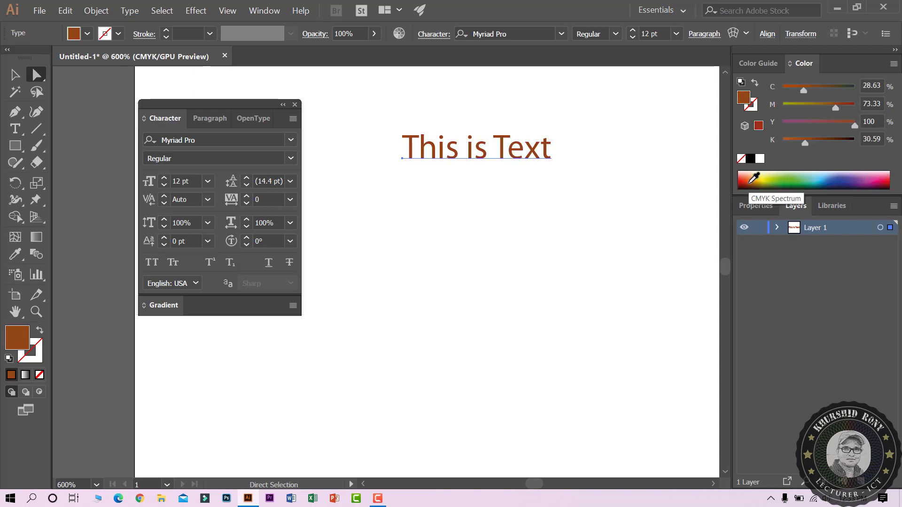
{"action": "left_click", "coordinate": [756, 177]}
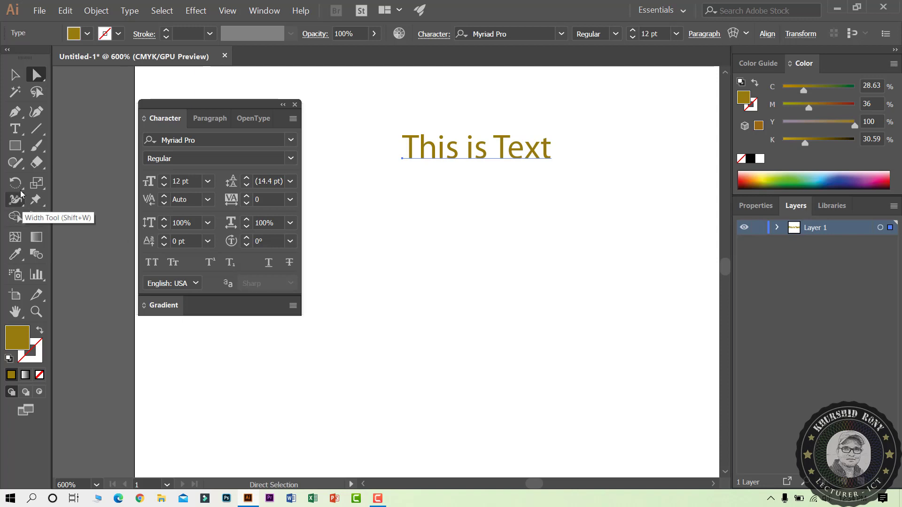
Remove the last three letters of the text so that it reads "This is T"
{"action": "left_click", "coordinate": [15, 129]}
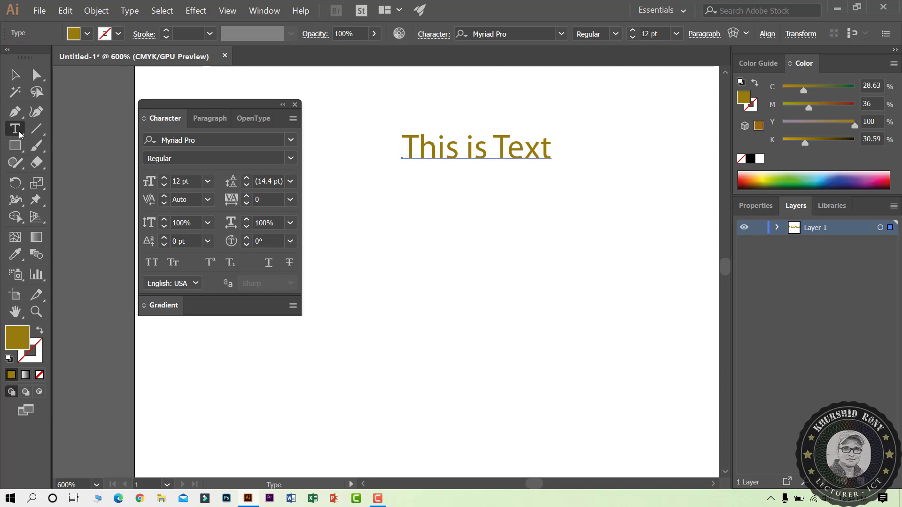
{"action": "left_click", "coordinate": [551, 149]}
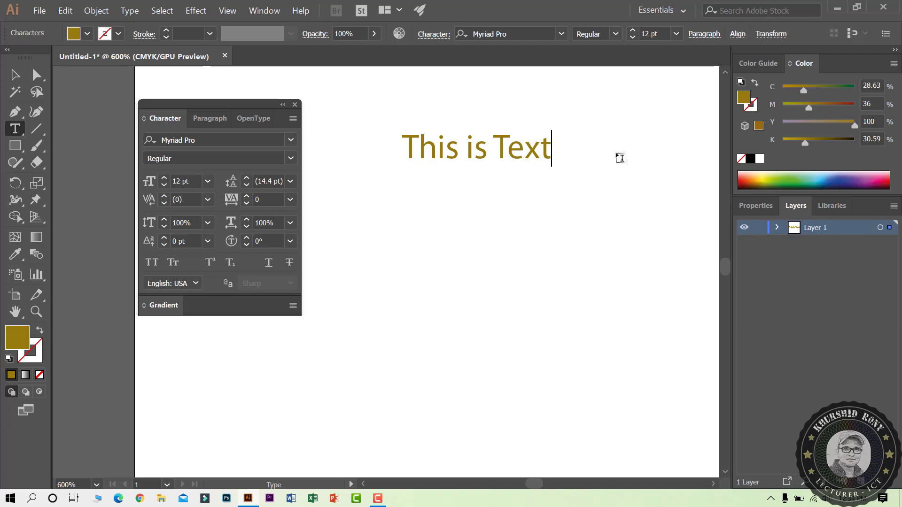
{"action": "key", "text": "BackSpace"}
{"action": "key", "text": "BackSpace"}
{"action": "key", "text": "BackSpace"}
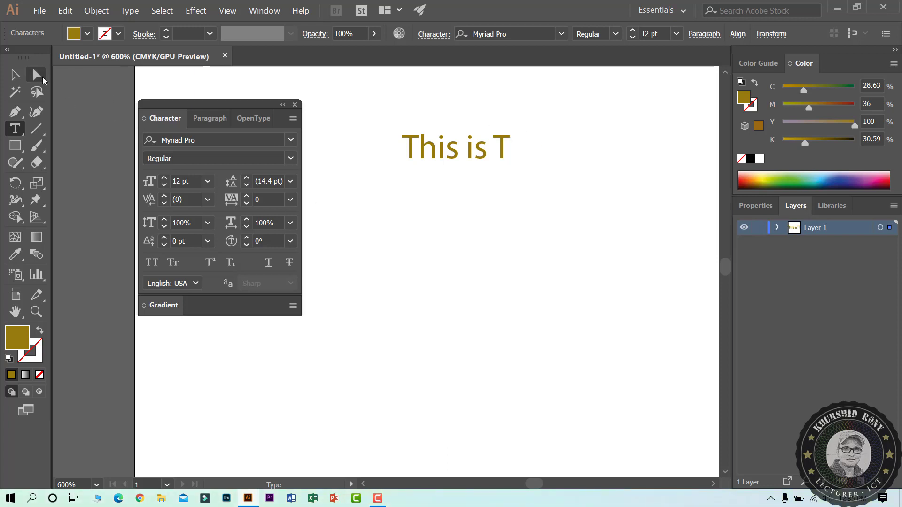
Select the whole "This is T" text object and delete it
{"action": "left_click", "coordinate": [37, 79]}
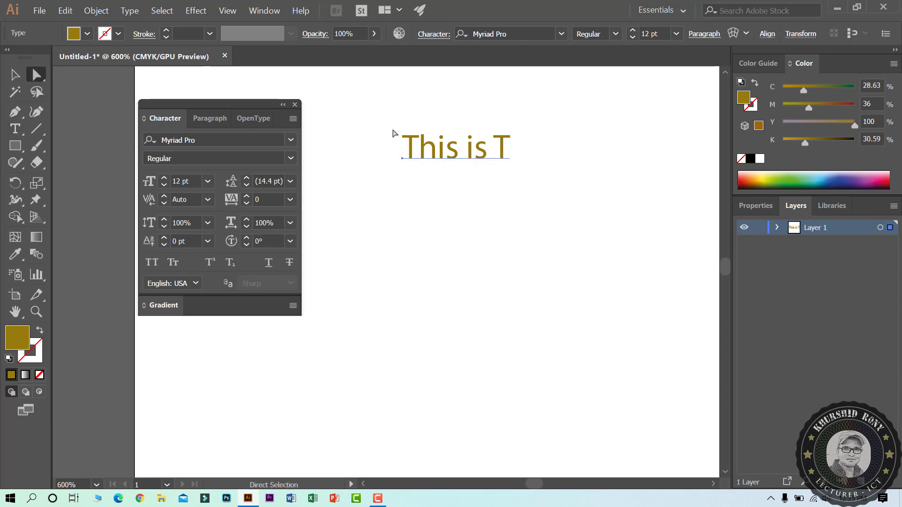
{"action": "left_click_drag", "start_coordinate": [392, 129], "coordinate": [533, 175]}
{"action": "key", "text": "Delete"}
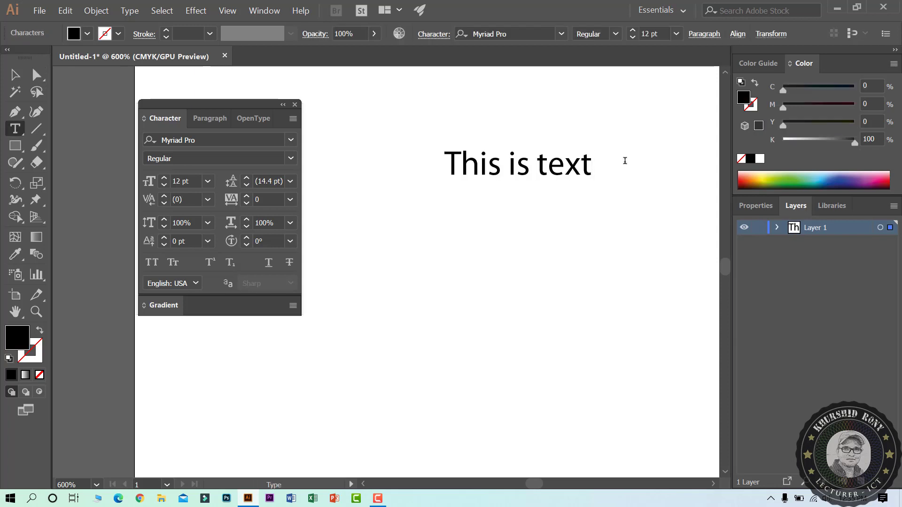
Select the "This is text" object and increase its font size to 19 pt
{"action": "left_click", "coordinate": [39, 78]}
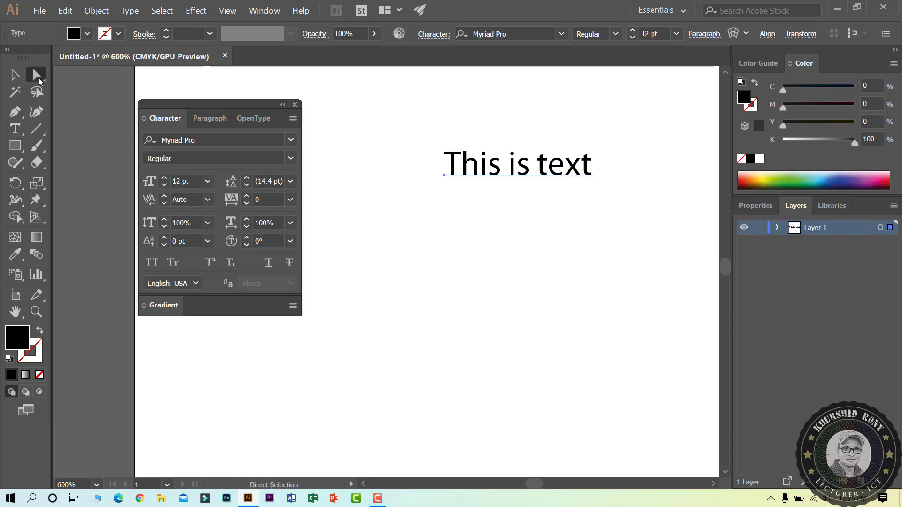
{"action": "left_click", "coordinate": [164, 179]}
{"action": "left_click", "coordinate": [164, 179]}
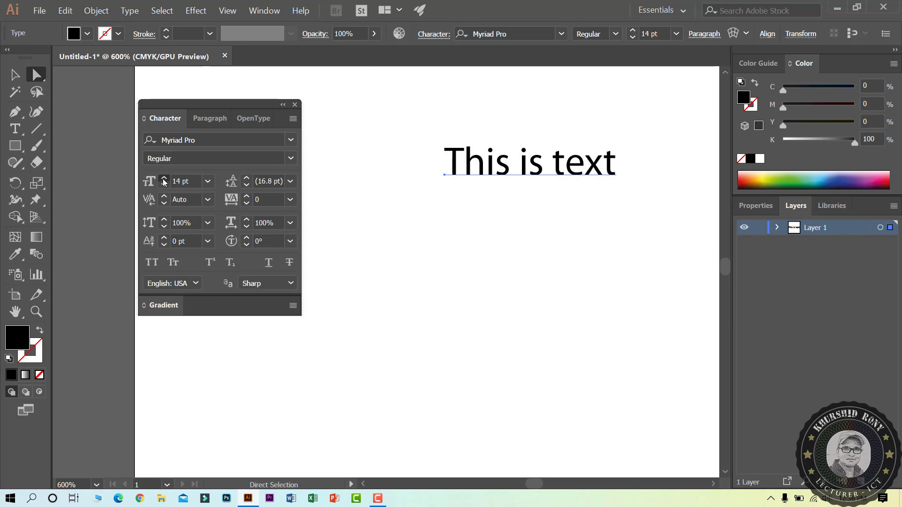
{"action": "left_click", "coordinate": [164, 179]}
{"action": "left_click", "coordinate": [164, 179]}
{"action": "left_click", "coordinate": [164, 179]}
{"action": "left_click", "coordinate": [164, 179]}
{"action": "left_click", "coordinate": [164, 179]}
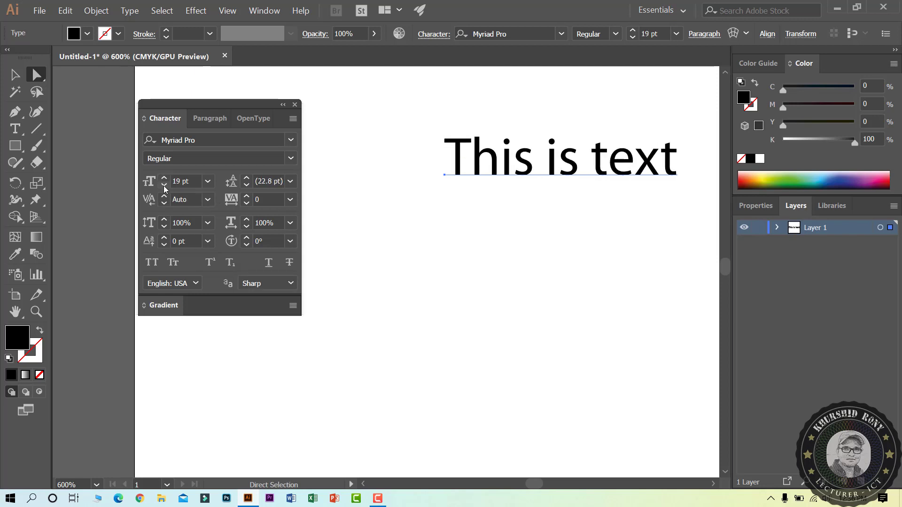
Reduce the font size of the selected text to 12 pt
{"action": "left_click", "coordinate": [164, 185]}
{"action": "left_click", "coordinate": [164, 185]}
{"action": "left_click", "coordinate": [164, 185]}
{"action": "left_click", "coordinate": [164, 185]}
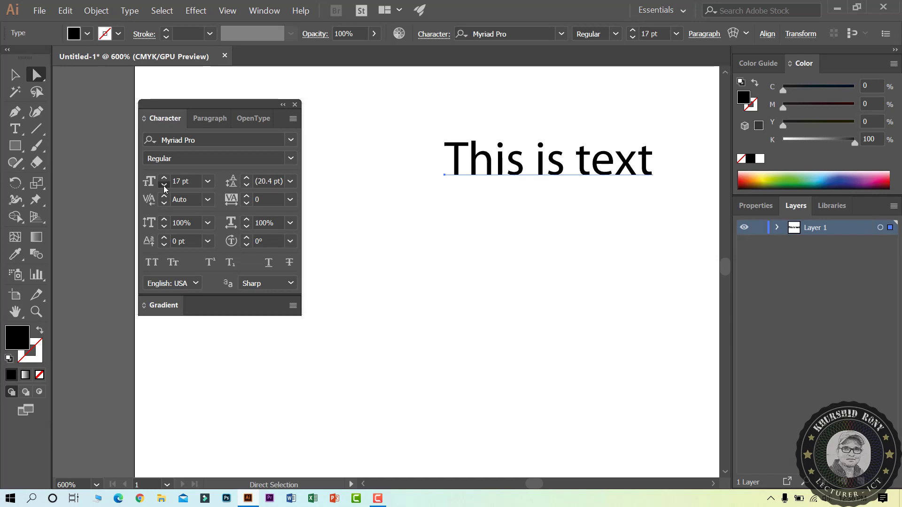
{"action": "left_click", "coordinate": [164, 185]}
{"action": "left_click", "coordinate": [164, 186]}
{"action": "left_click", "coordinate": [164, 185]}
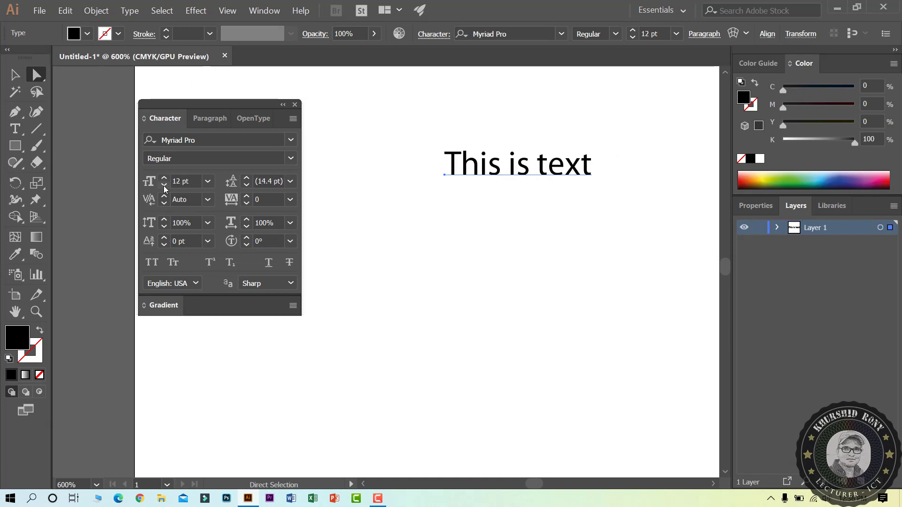
Keep the selected text's font size at 12 pt and raise its vertical scale to 161%
{"action": "left_click", "coordinate": [208, 182]}
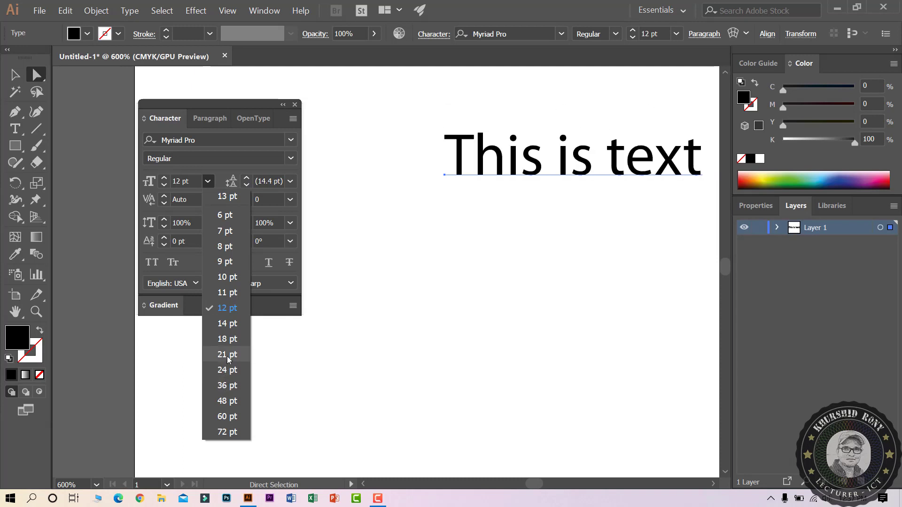
{"action": "left_click", "coordinate": [218, 308]}
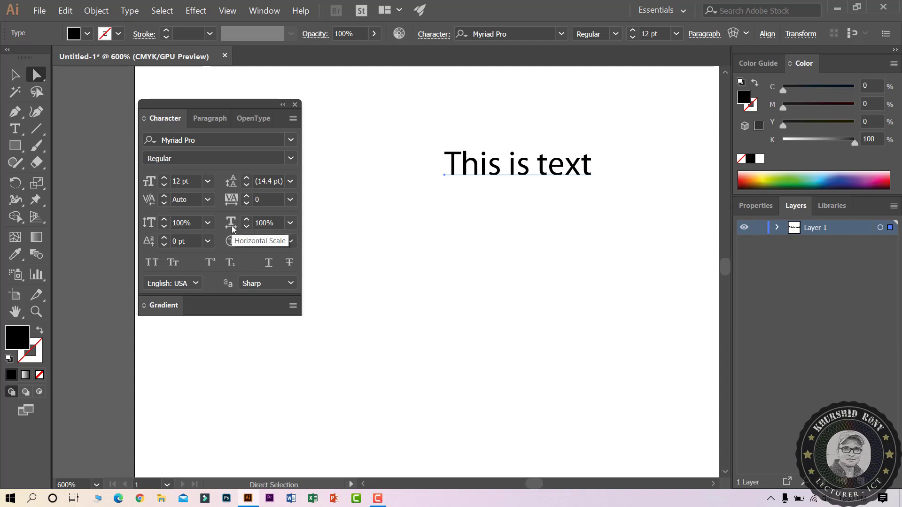
{"action": "left_click", "coordinate": [163, 220]}
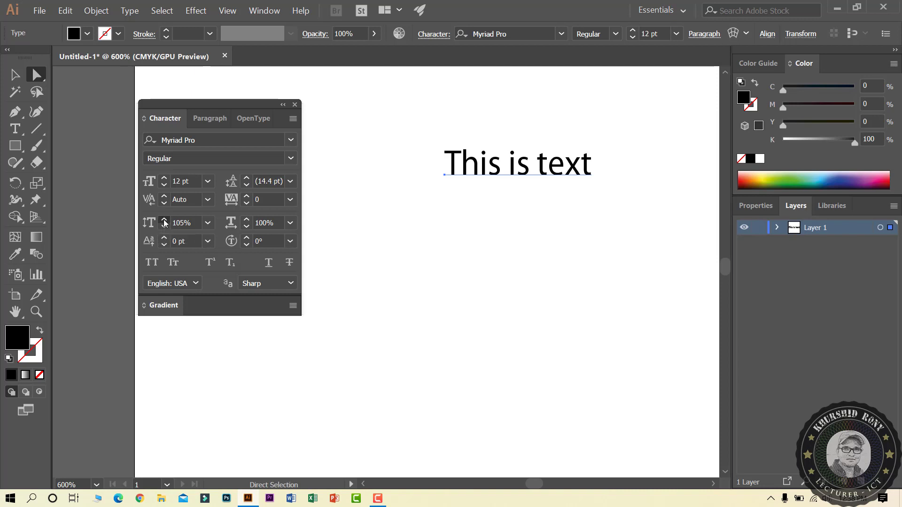
{"action": "left_click", "coordinate": [164, 221]}
{"action": "left_click", "coordinate": [164, 221]}
{"action": "left_click", "coordinate": [164, 221]}
{"action": "left_click", "coordinate": [164, 221]}
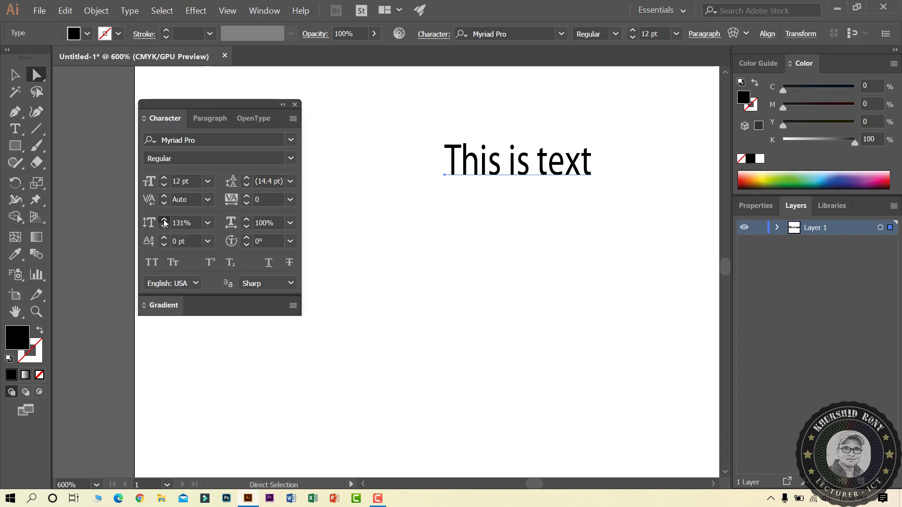
{"action": "left_click", "coordinate": [164, 221]}
{"action": "left_click", "coordinate": [164, 221]}
{"action": "left_click", "coordinate": [164, 221]}
{"action": "left_click", "coordinate": [164, 221]}
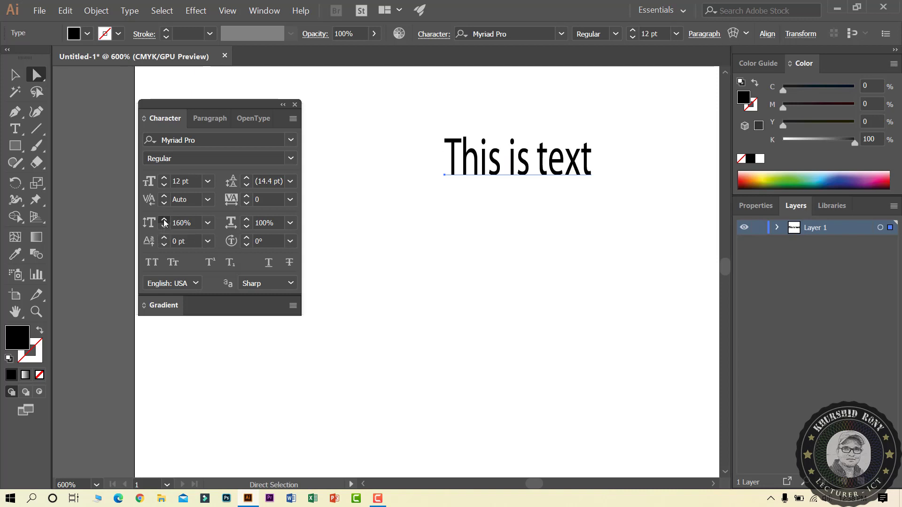
{"action": "left_click", "coordinate": [164, 221]}
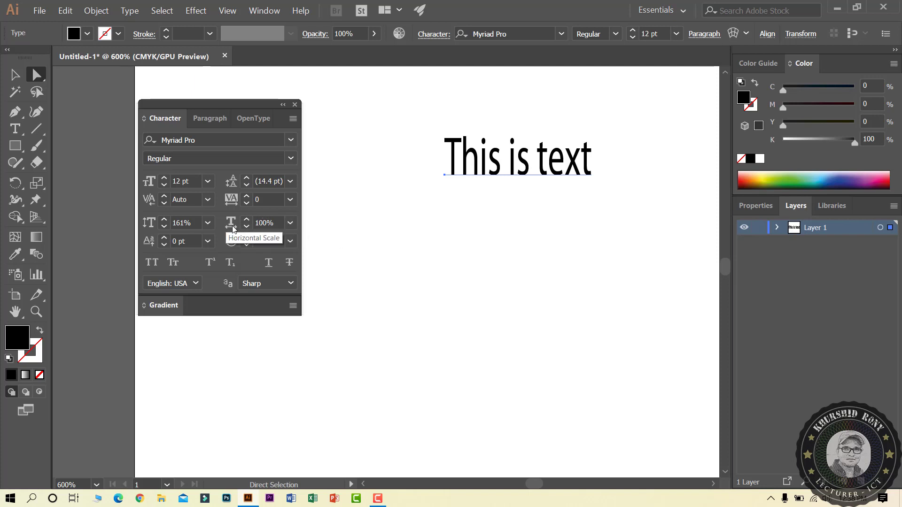
Set the text's horizontal scale to 200% and move the text toward the artboard's left edge
{"action": "left_click", "coordinate": [291, 223]}
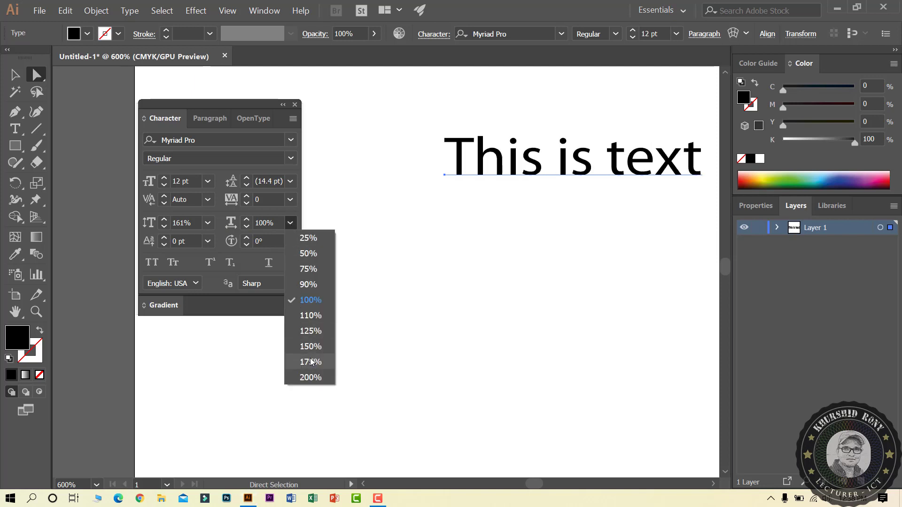
{"action": "left_click", "coordinate": [309, 376]}
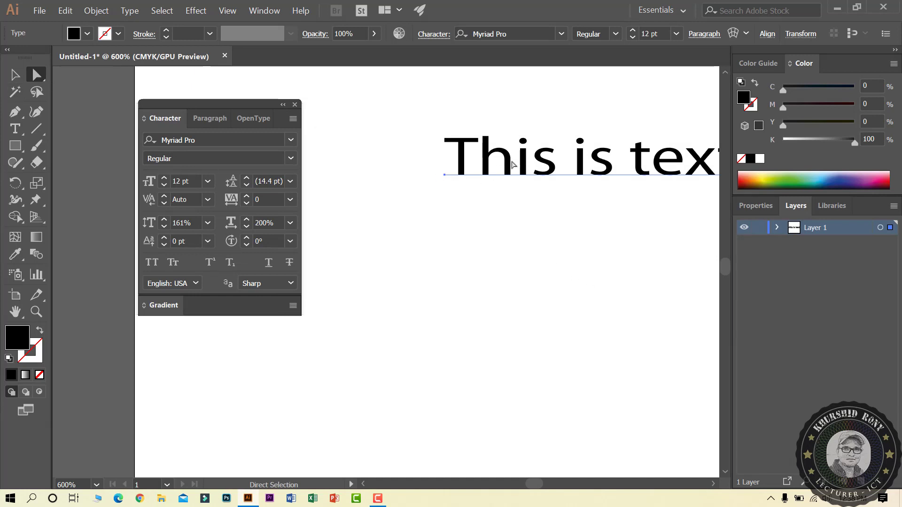
{"action": "left_click_drag", "start_coordinate": [447, 176], "coordinate": [376, 165]}
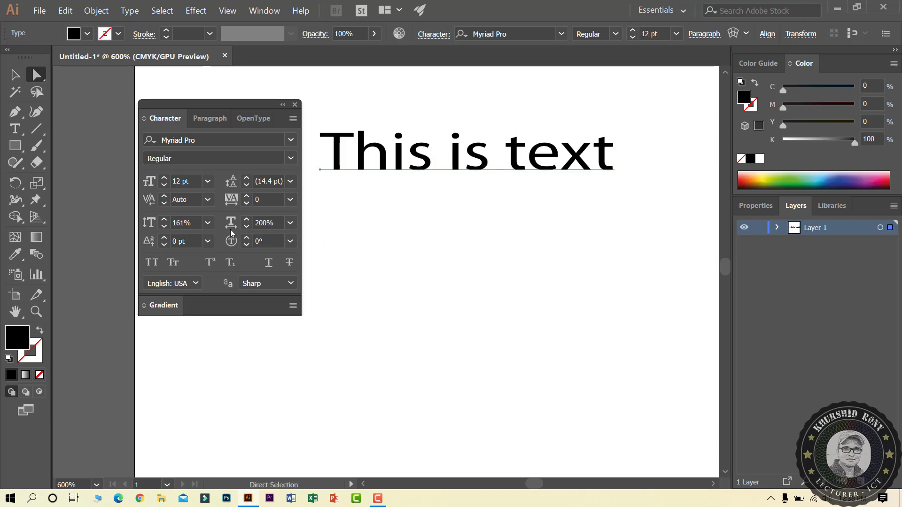
Set both the vertical and the horizontal scale of the text back to 100%
{"action": "left_click", "coordinate": [207, 224]}
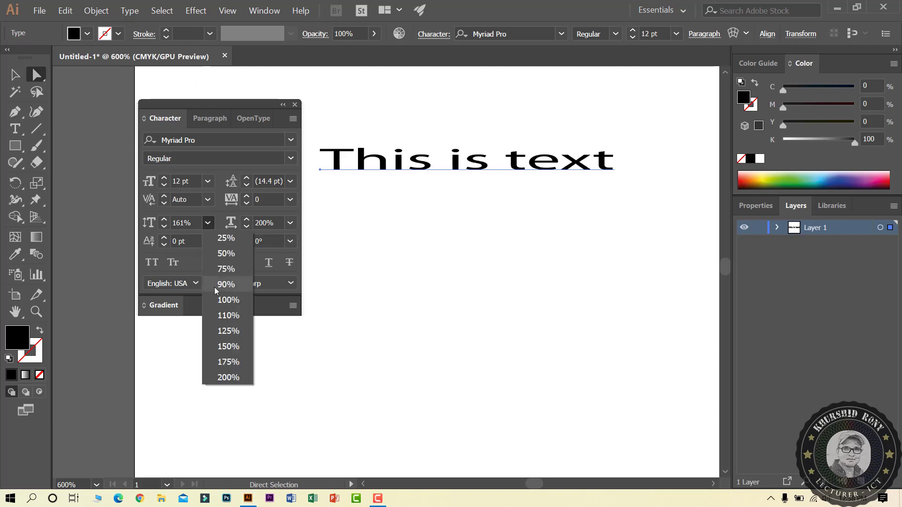
{"action": "left_click", "coordinate": [219, 299]}
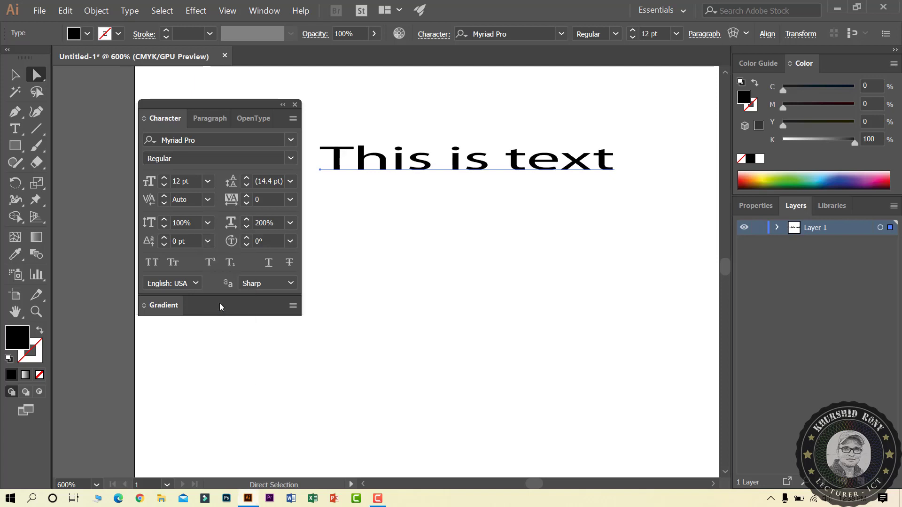
{"action": "left_click", "coordinate": [291, 223]}
{"action": "left_click", "coordinate": [302, 300]}
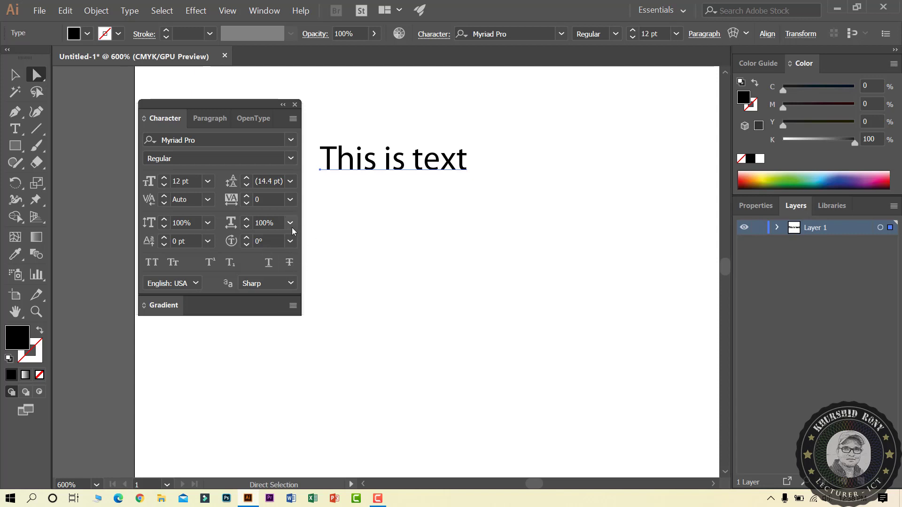
Try a vertical scale of 125% and a horizontal scale of 150% on the text, and reset both scales to 100%
{"action": "left_click", "coordinate": [207, 223]}
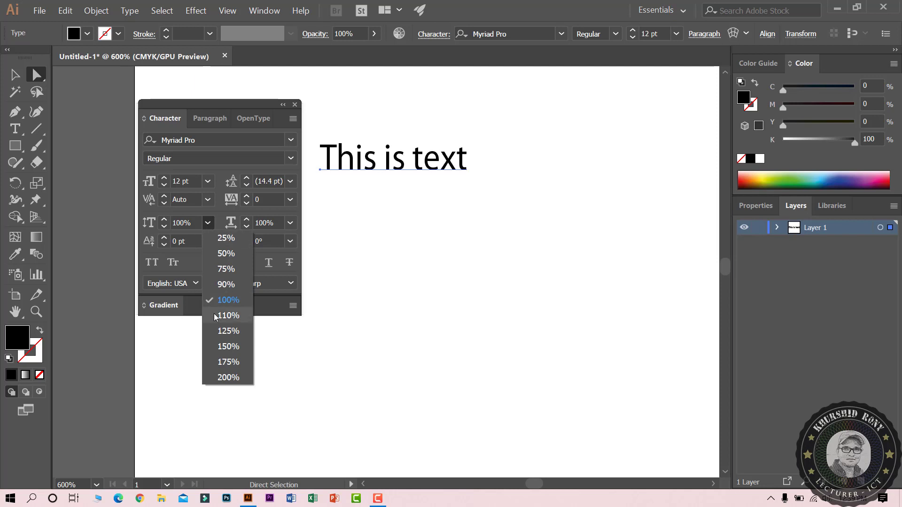
{"action": "left_click", "coordinate": [219, 332]}
{"action": "left_click", "coordinate": [291, 222]}
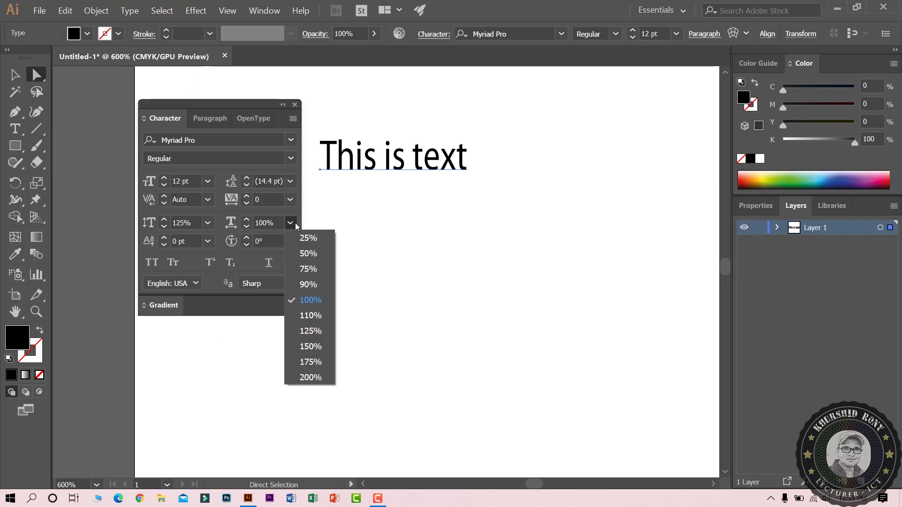
{"action": "left_click", "coordinate": [307, 347]}
{"action": "key", "text": "ctrl+shift+x"}
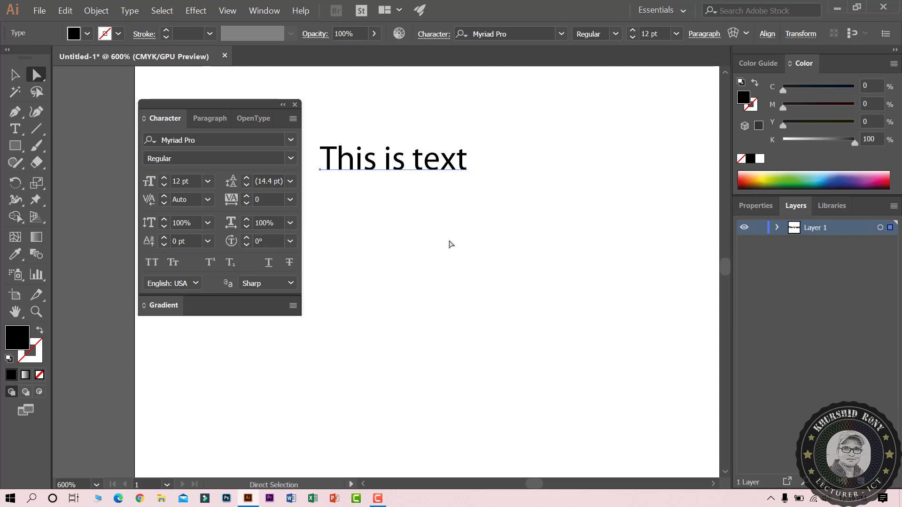
Move the "This is text" object straight up a little on the artboard
{"action": "key", "text": "ctrl+plus"}
{"action": "key", "text": "ctrl+plus"}
{"action": "key", "text": "ctrl+plus"}
{"action": "key", "text": "ctrl+plus"}
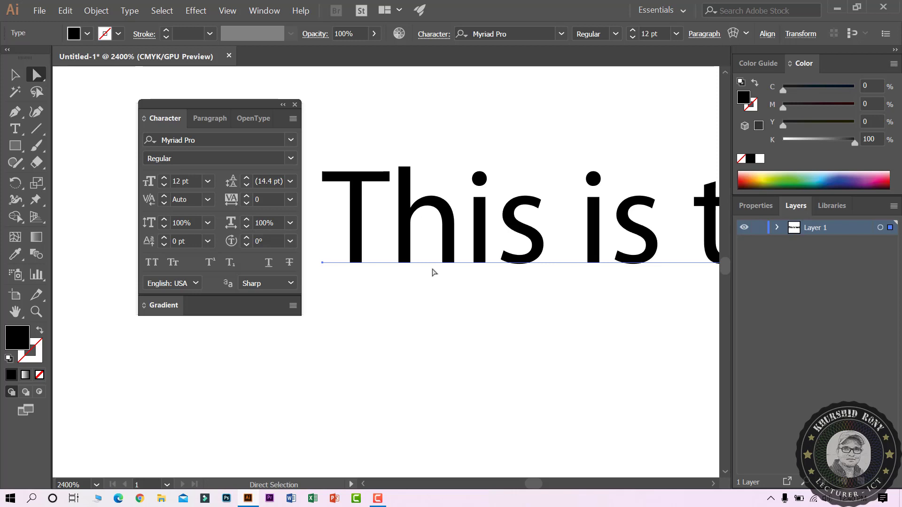
{"action": "scroll", "coordinate": [433, 273], "scroll_direction": "up", "scroll_amount": 1}
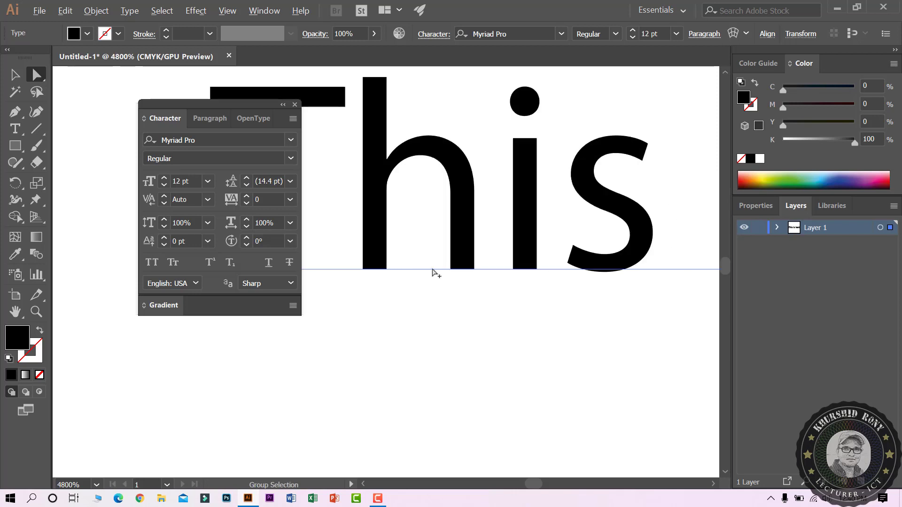
{"action": "scroll", "coordinate": [433, 273], "scroll_direction": "down", "scroll_amount": 3}
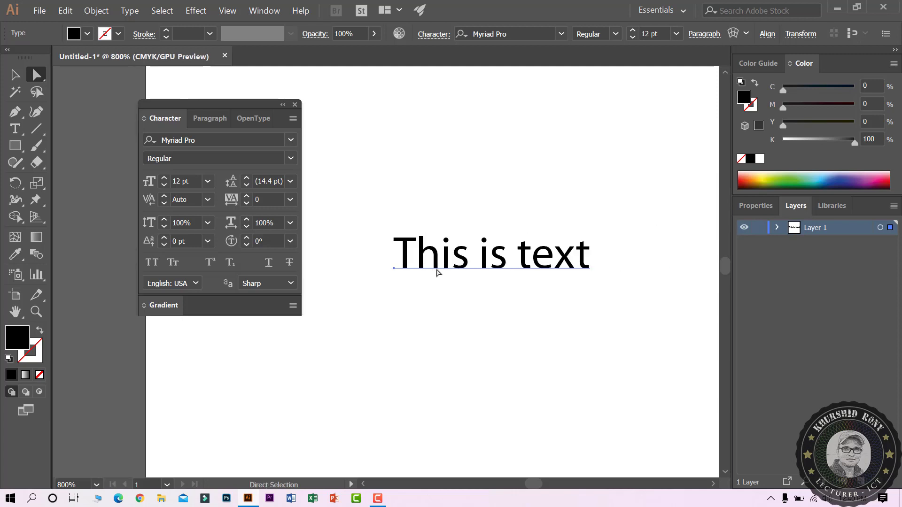
{"action": "left_click_drag", "start_coordinate": [434, 269], "coordinate": [436, 216]}
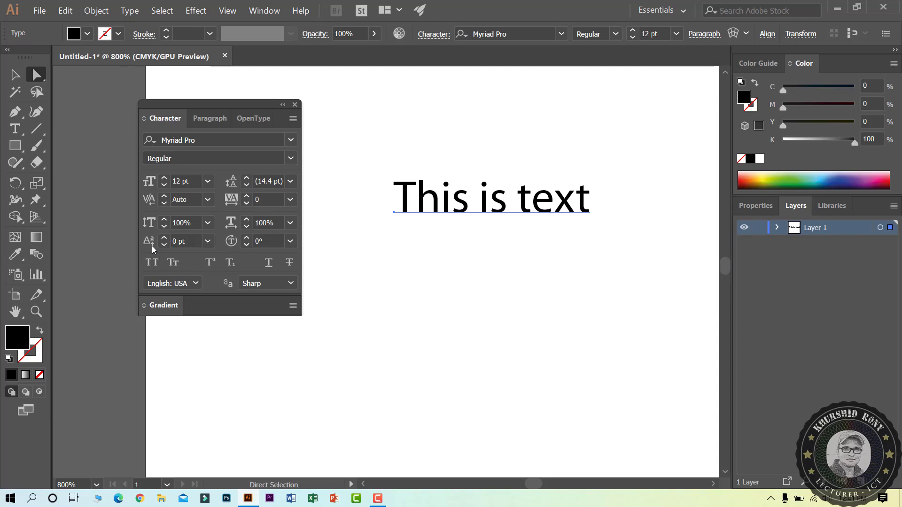
Set the baseline shift of the first letter "t" in the word "text" to -3 pt
{"action": "key", "text": "t"}
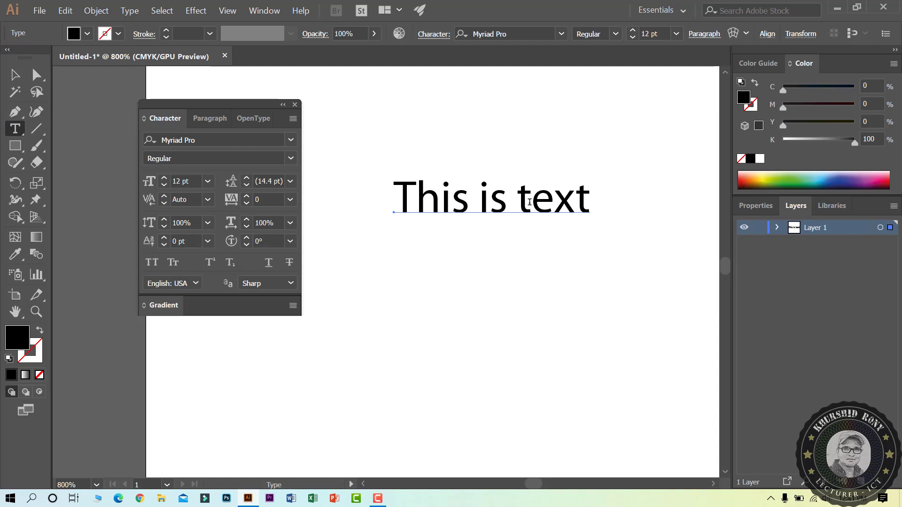
{"action": "left_click_drag", "start_coordinate": [529, 202], "coordinate": [522, 202]}
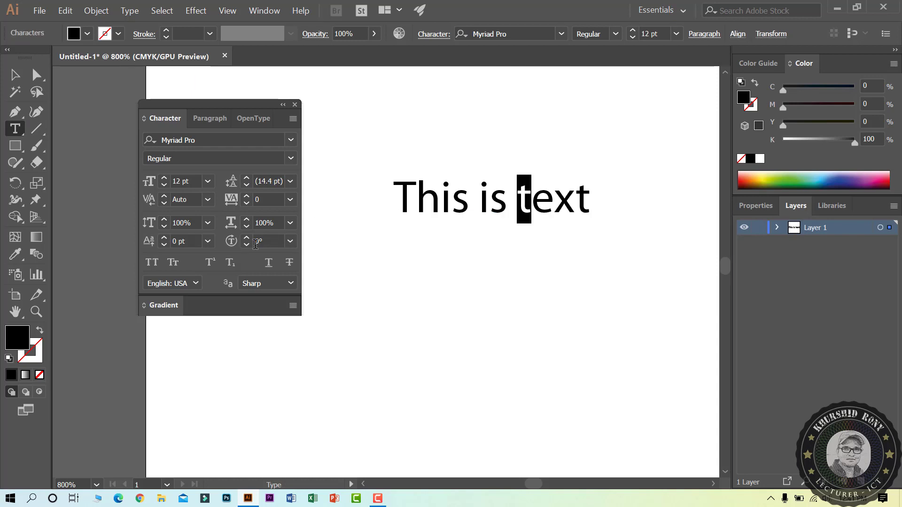
{"action": "left_click", "coordinate": [211, 241]}
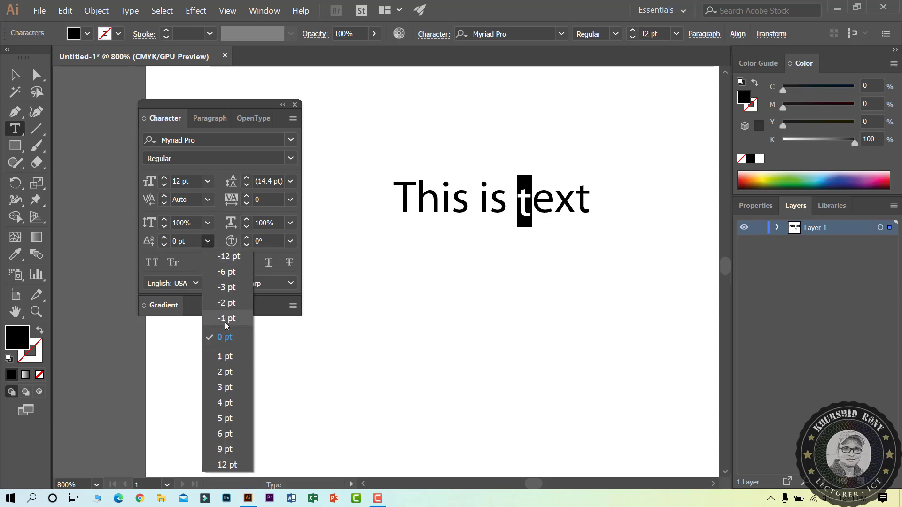
{"action": "left_click", "coordinate": [226, 287]}
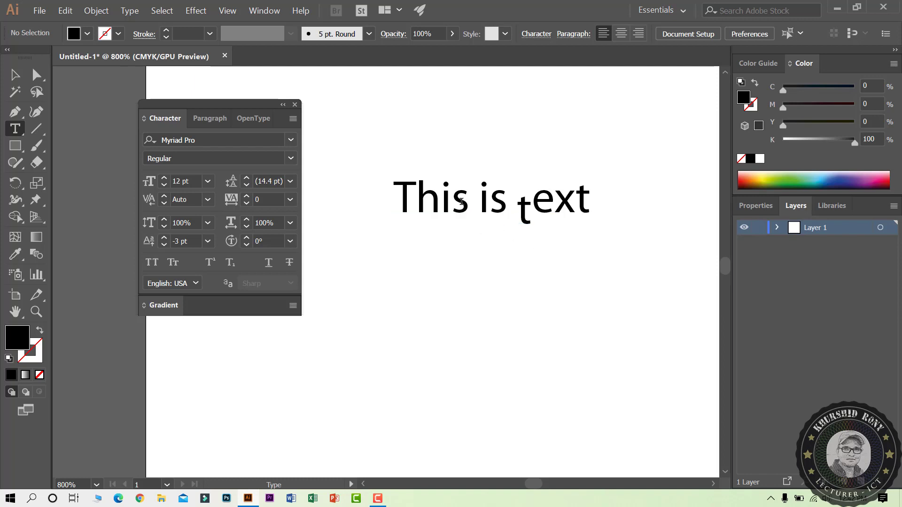
Set the baseline shift of the letter "s" in the word "This" to 5 pt and deselect the text
{"action": "left_click_drag", "start_coordinate": [454, 200], "coordinate": [468, 205]}
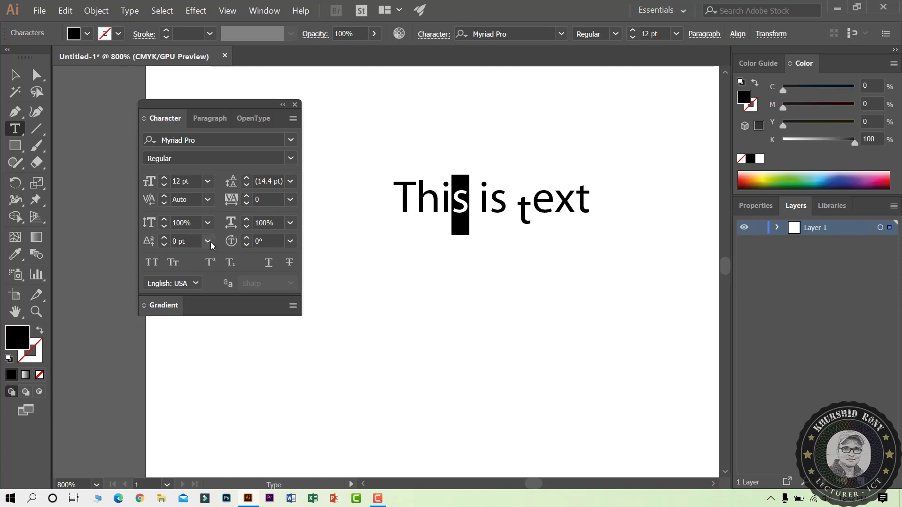
{"action": "left_click", "coordinate": [209, 241]}
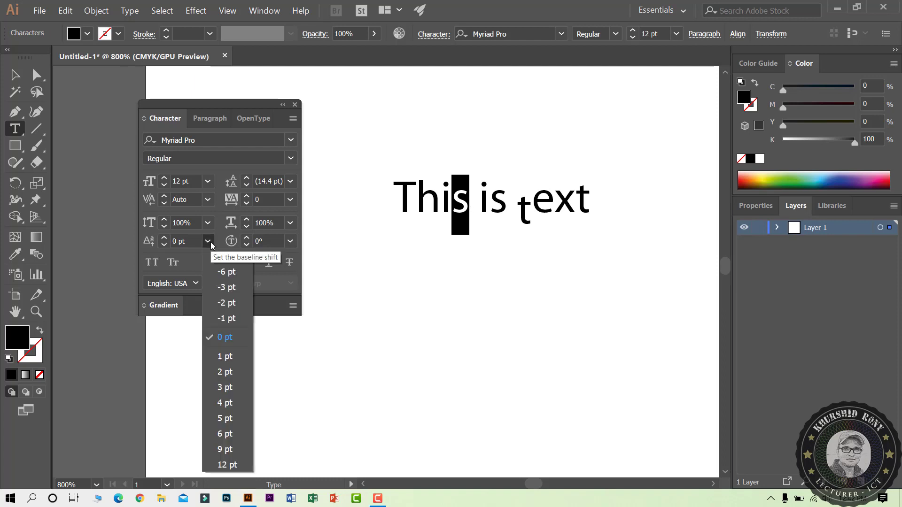
{"action": "left_click", "coordinate": [224, 419]}
{"action": "left_click", "coordinate": [527, 297], "text": "ctrl"}
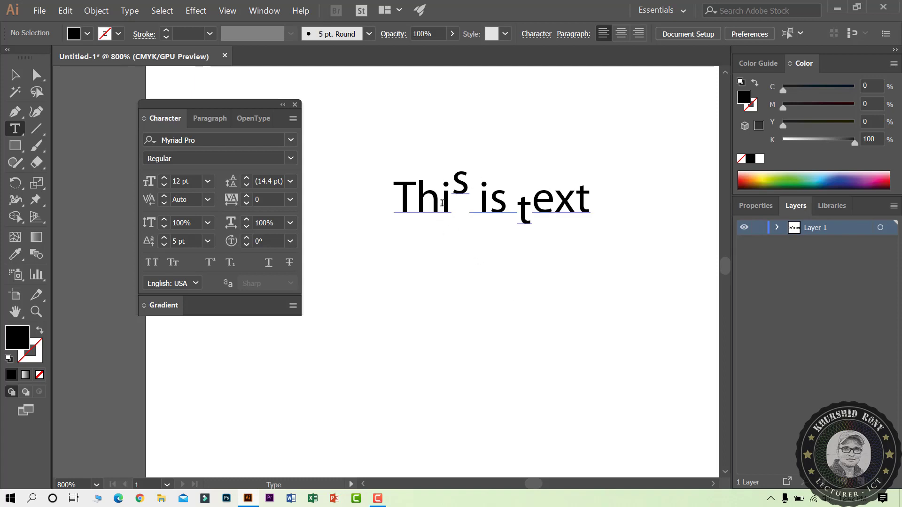
Undo the baseline shifts of the letters "s" and "t"
{"action": "key", "text": "ctrl+z"}
{"action": "key", "text": "ctrl+z"}
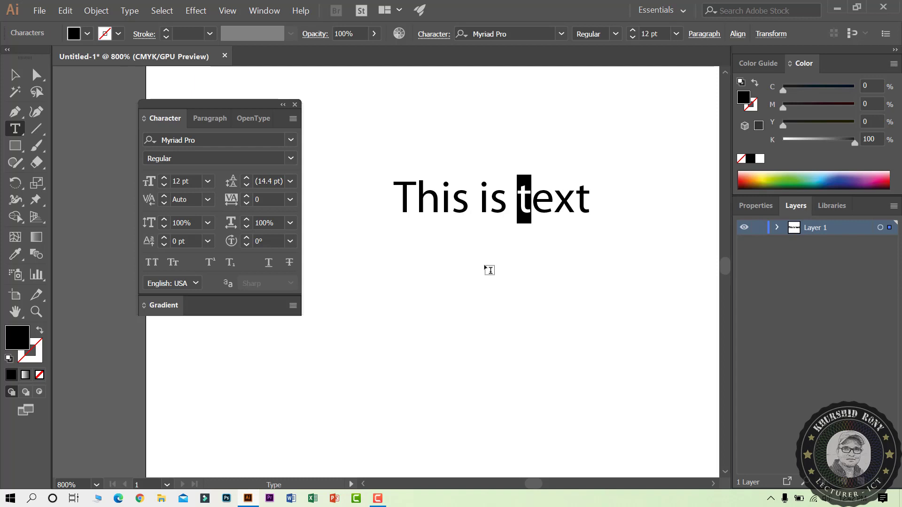
Add a second line reading "This is line 2" below "This is text" in the same text object
{"action": "key", "text": "End"}
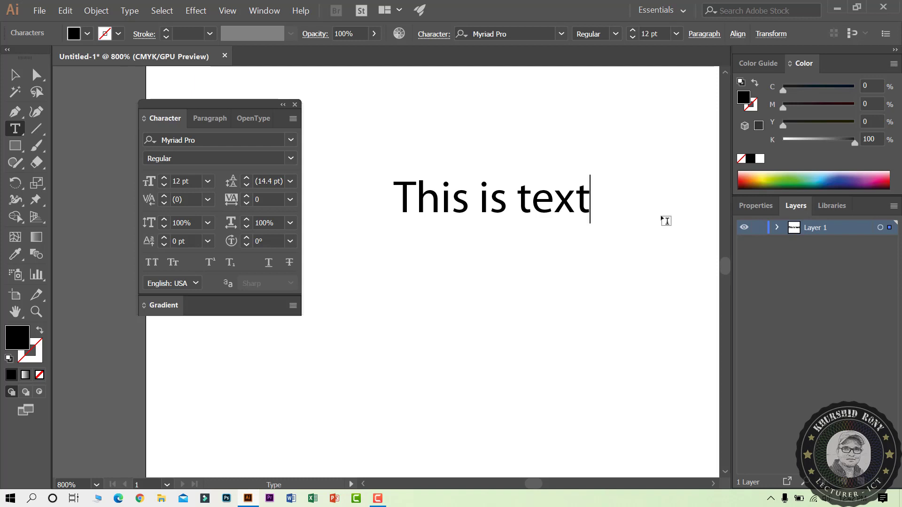
{"action": "key", "text": "Return"}
{"action": "type", "text": "This "}
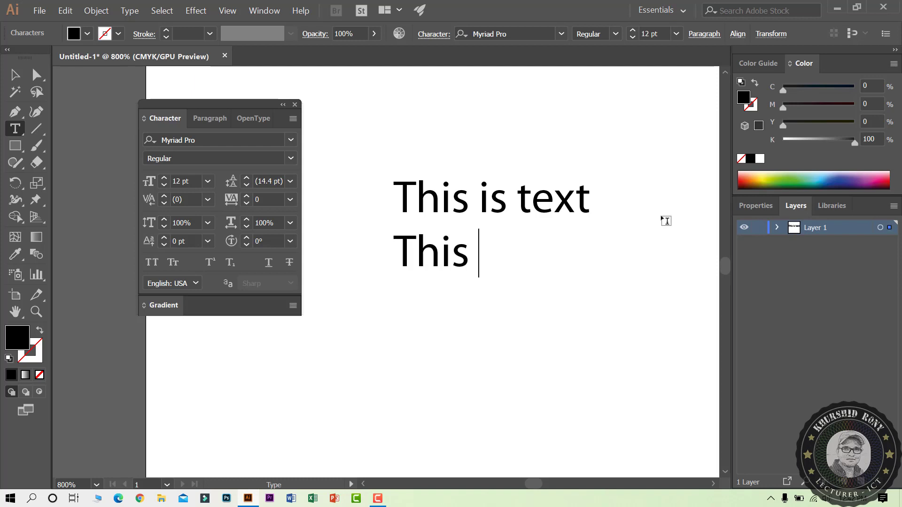
{"action": "type", "text": "is line "}
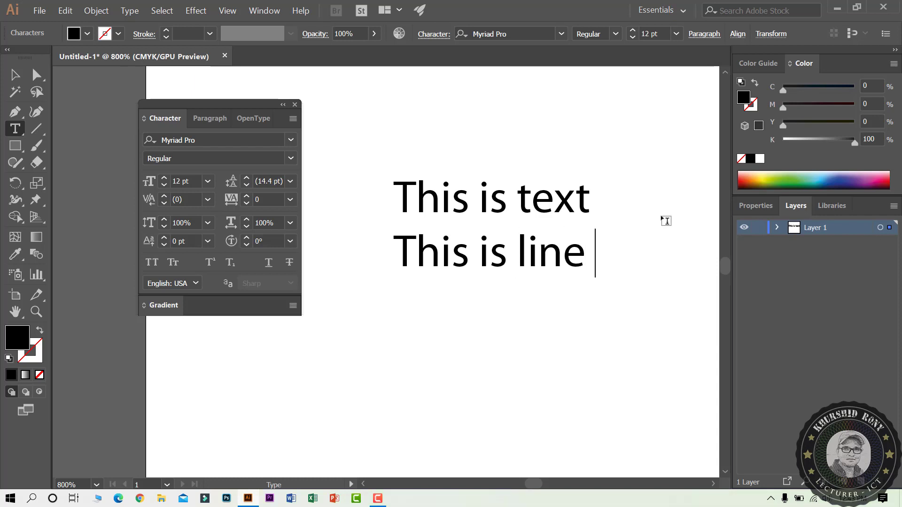
{"action": "type", "text": "2"}
Add a third line reading "This is line 3" and finish text editing with the whole text object selected
{"action": "key", "text": "Return"}
{"action": "type", "text": "thi"}
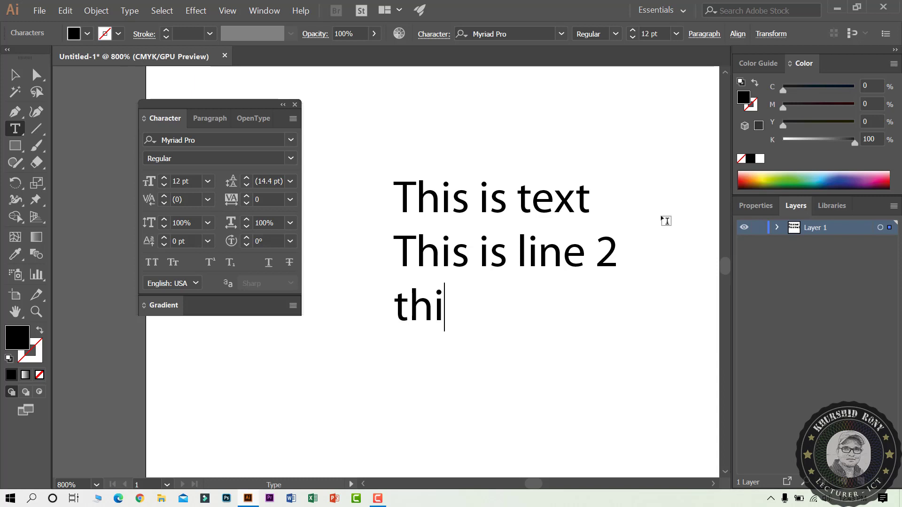
{"action": "key", "text": "BackSpace"}
{"action": "key", "text": "BackSpace"}
{"action": "key", "text": "BackSpace"}
{"action": "type", "text": "Th"}
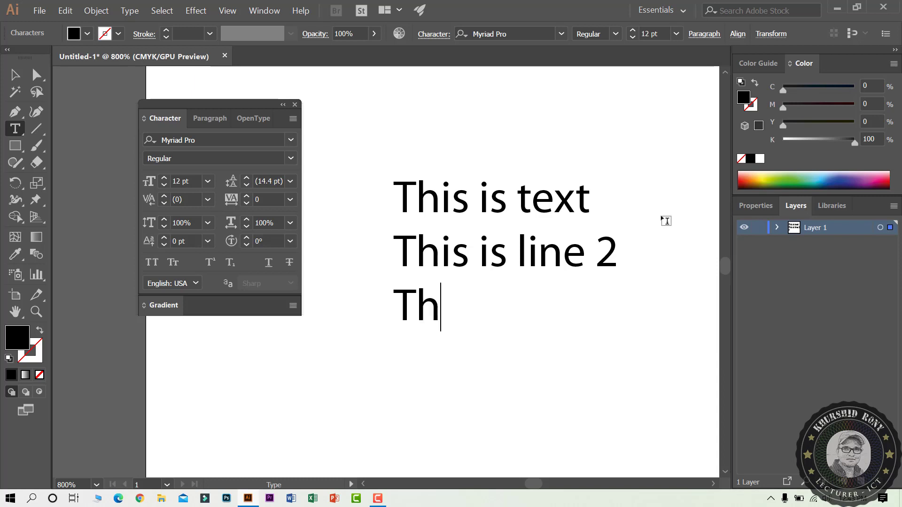
{"action": "type", "text": "is is "}
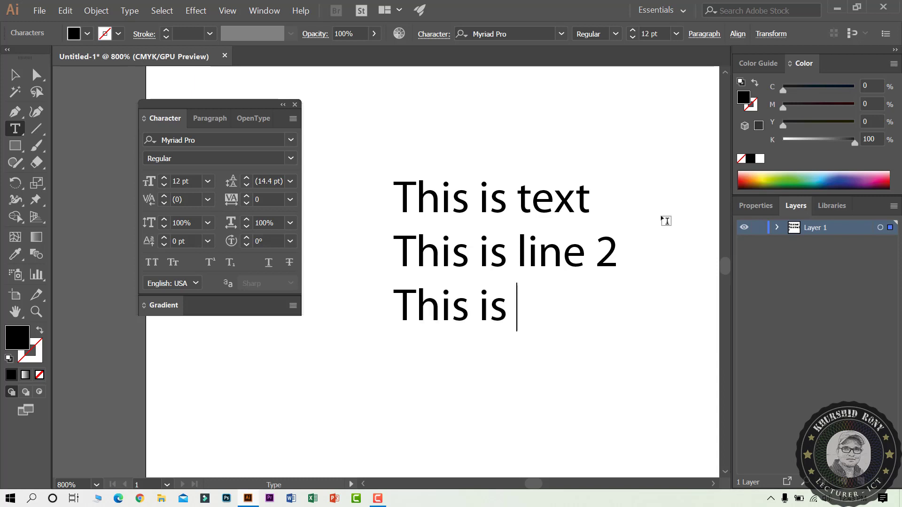
{"action": "type", "text": "line 3"}
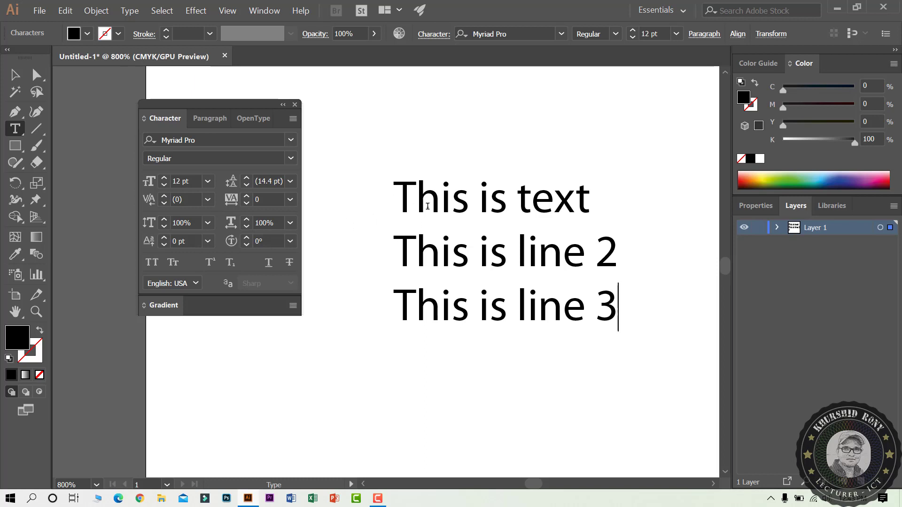
{"action": "left_click", "coordinate": [37, 74]}
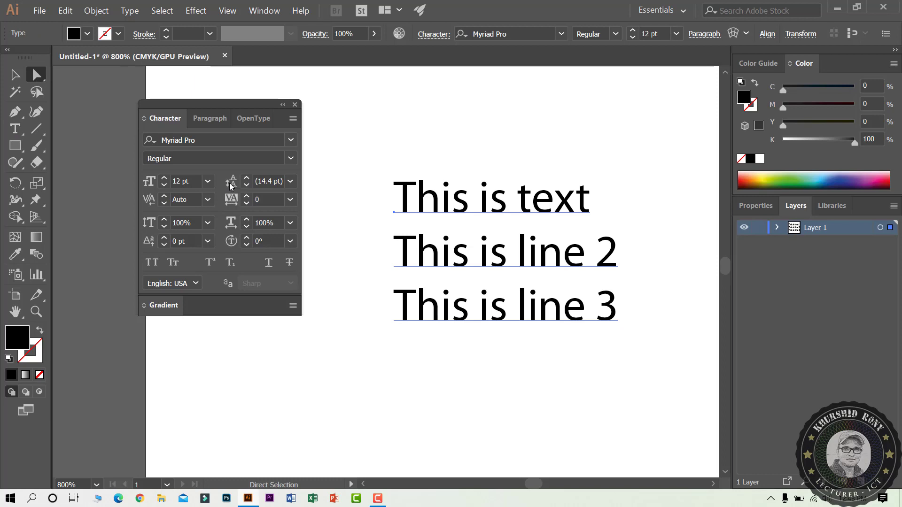
Set the leading of the three-line text object to 6 pt and reopen the list of leading values
{"action": "left_click", "coordinate": [290, 181]}
{"action": "left_click", "coordinate": [283, 199]}
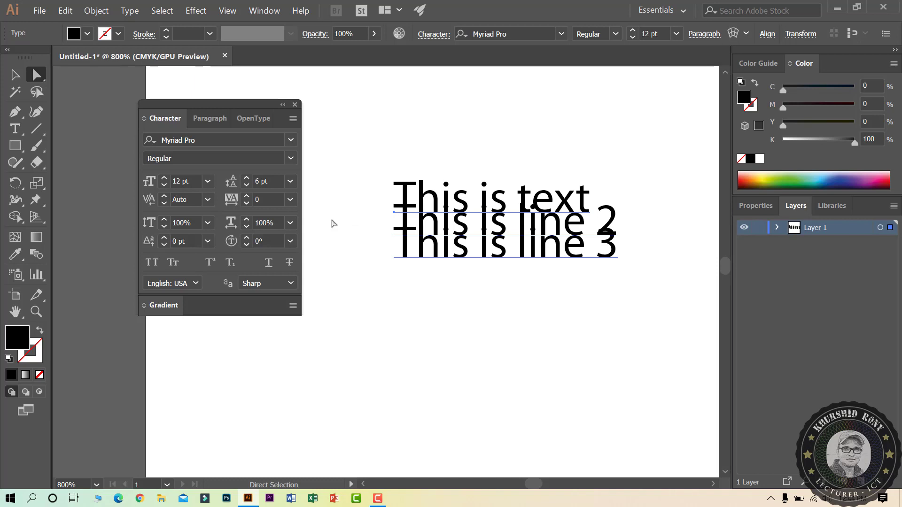
{"action": "left_click", "coordinate": [290, 182]}
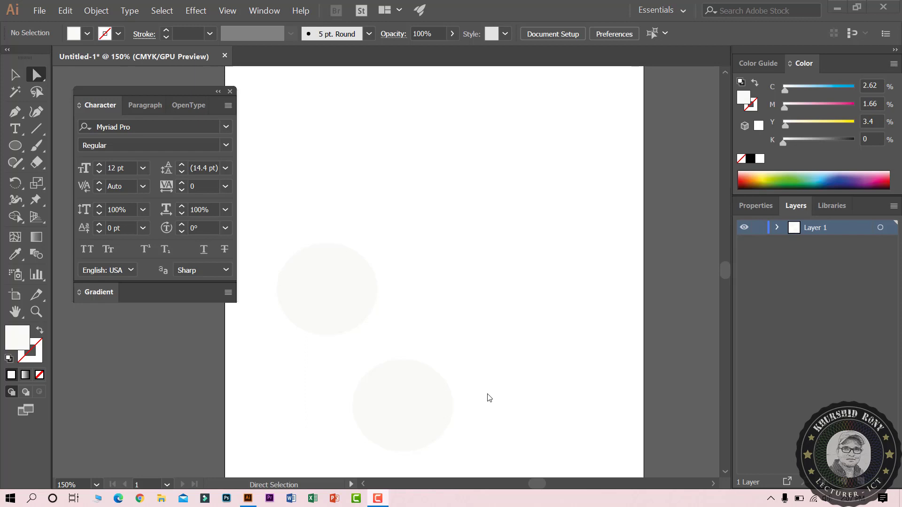
Draw a circle with the Ellipse tool in the blank area above and beside the two pale circles
{"action": "left_click", "coordinate": [17, 149]}
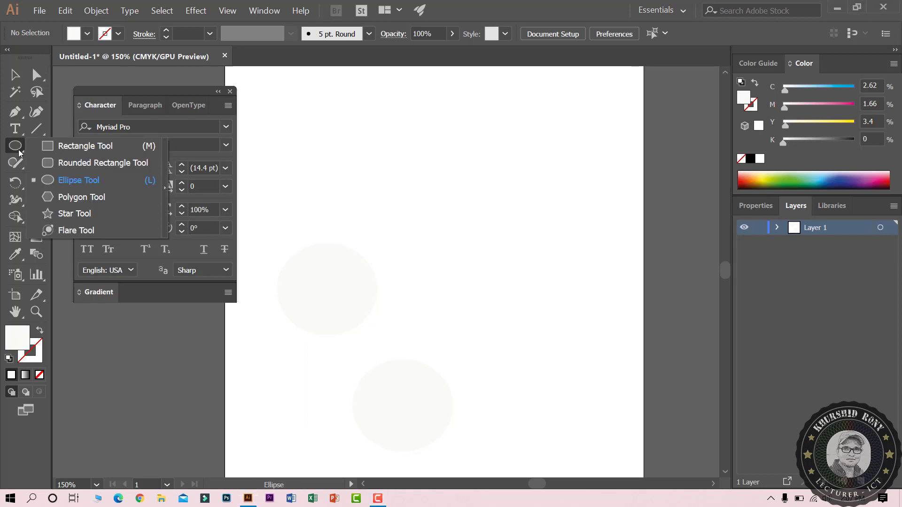
{"action": "left_click", "coordinate": [49, 180]}
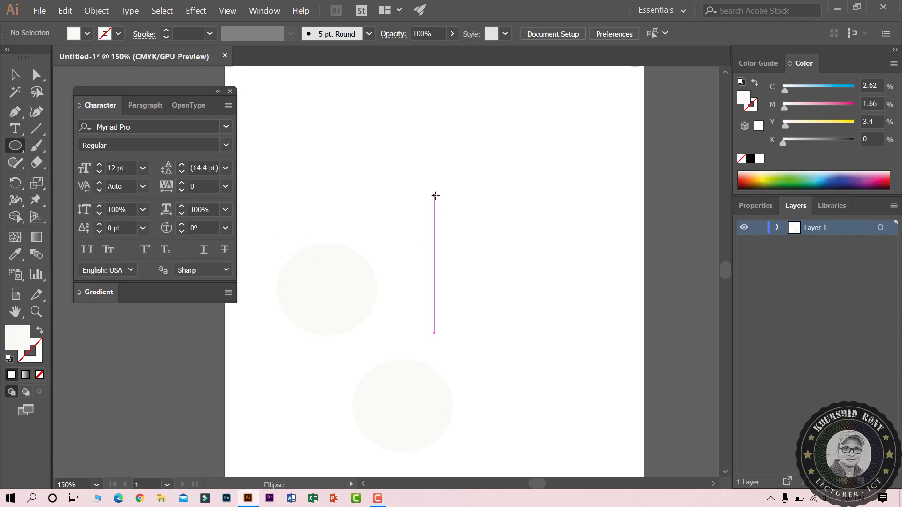
{"action": "left_click_drag", "start_coordinate": [435, 195], "coordinate": [581, 342]}
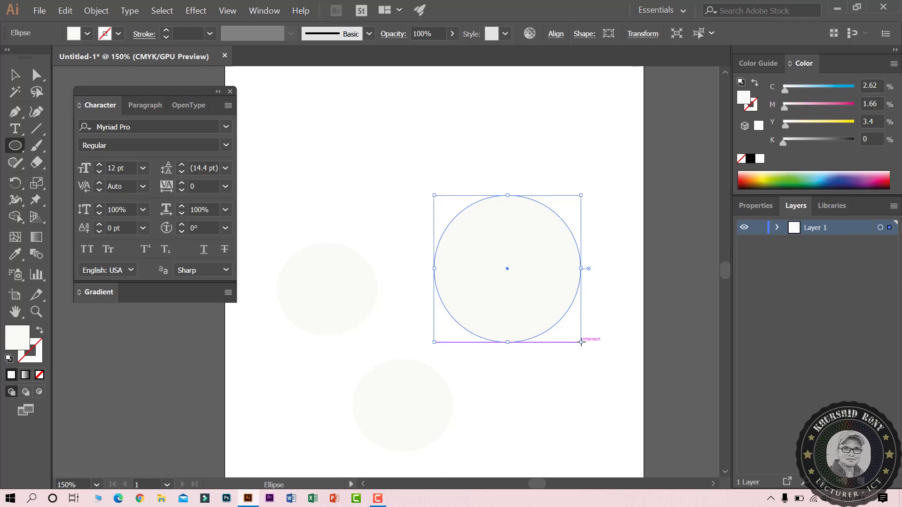
Turn the new circle into area type and replace the placeholder text with "Square High School & College." followed by the school's address
{"action": "left_click", "coordinate": [15, 129]}
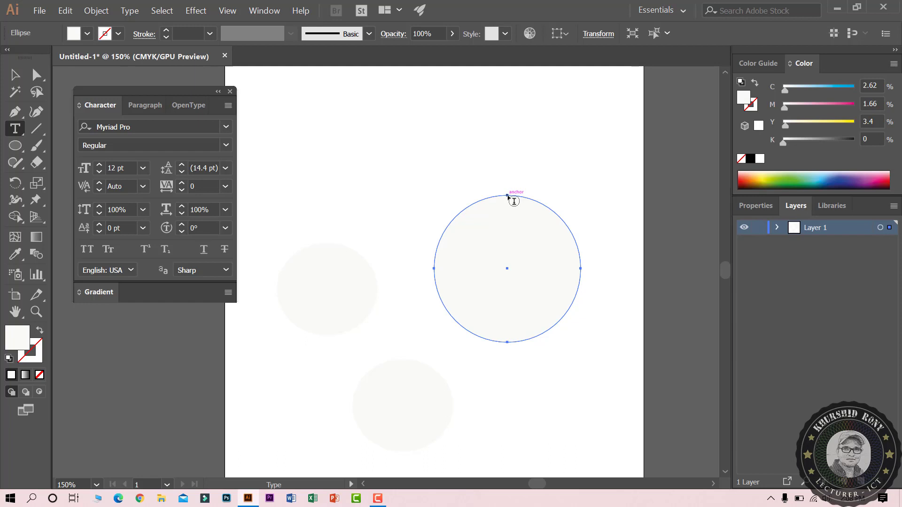
{"action": "left_click", "coordinate": [508, 196]}
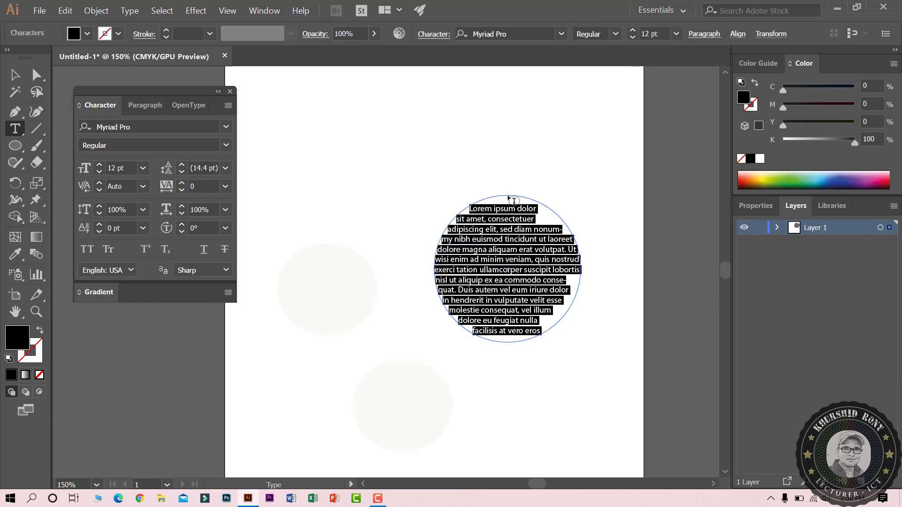
{"action": "key", "text": "Delete"}
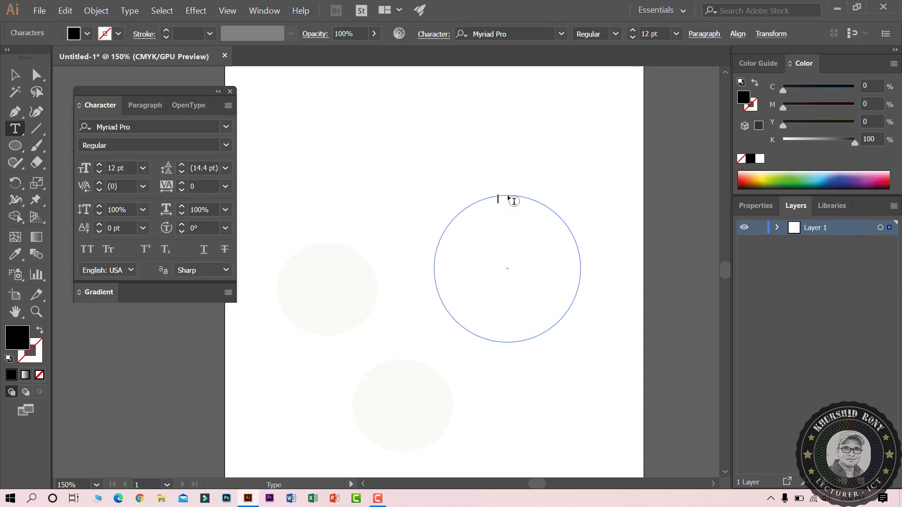
{"action": "type", "text": "Squarev"}
{"action": "key", "text": "BackSpace"}
{"action": "key", "text": "BackSpace"}
{"action": "type", "text": "High"}
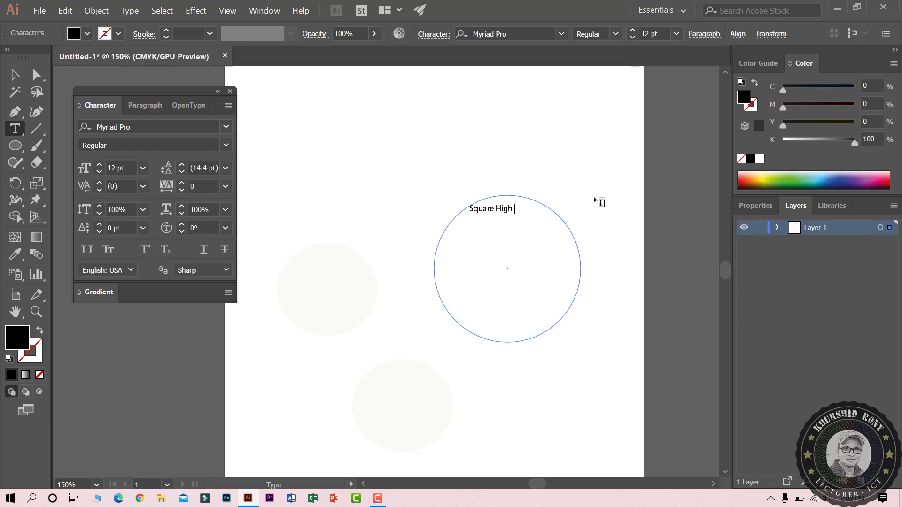
{"action": "type", "text": " School & College. Salgaria Pabna"}
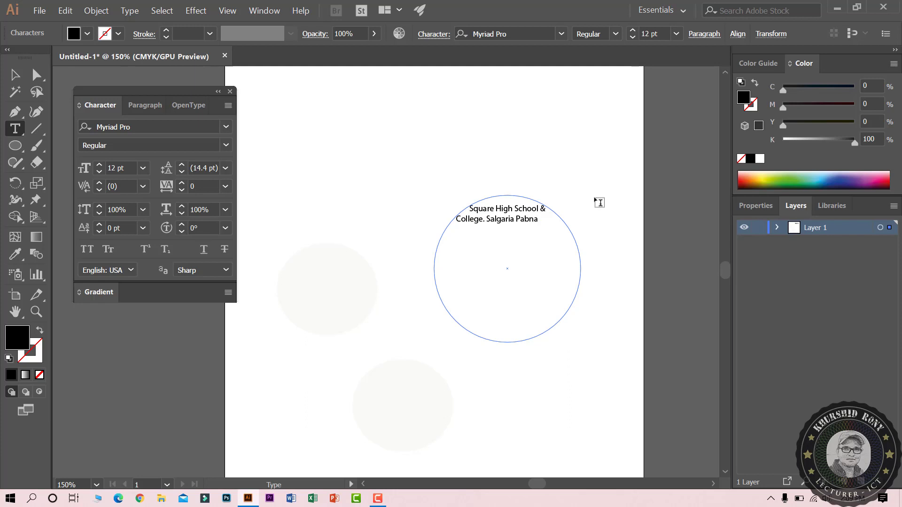
Continue the text inside the circle with "mobile :" and a phone number masked with asterisks
{"action": "type", "text": ". mobi"}
{"action": "type", "text": "le"}
{"action": "type", "text": " :"}
{"action": "type", "text": " 01"}
{"action": "type", "text": "711"}
{"action": "type", "text": "**********"}
{"action": "type", "text": "*********"}
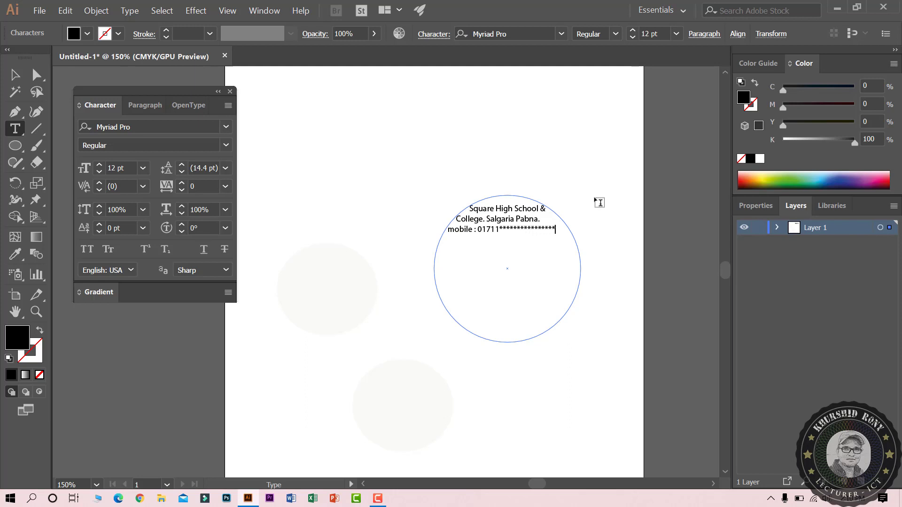
{"action": "type", "text": "*"}
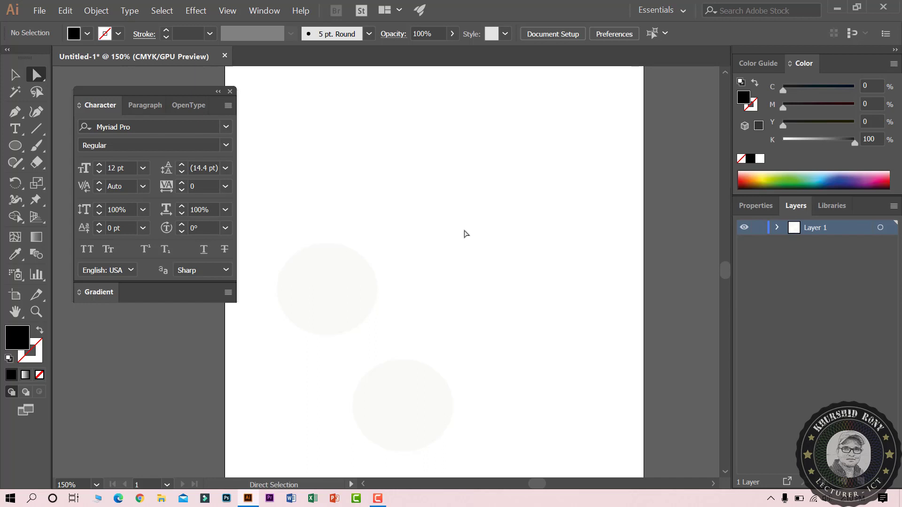
Draw a large circle with the Ellipse tool above the two pale circles and set its fill to None
{"action": "key", "text": "l"}
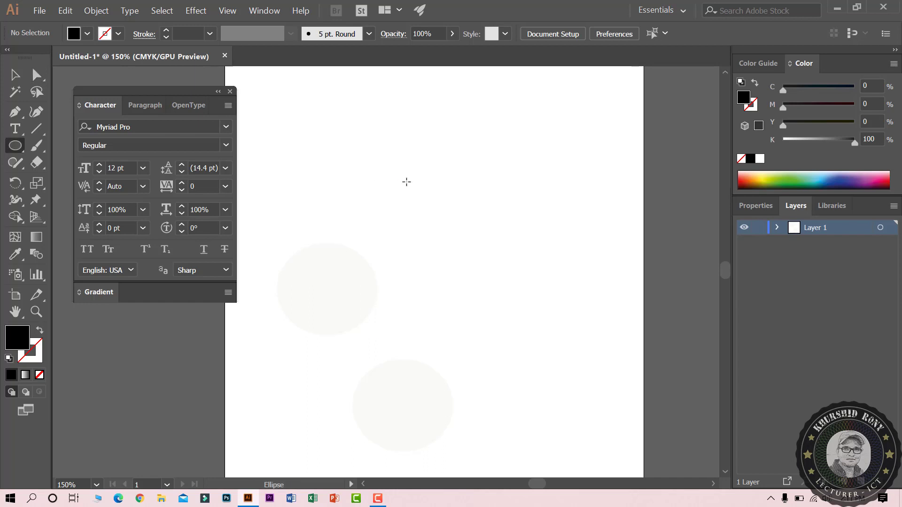
{"action": "left_click_drag", "start_coordinate": [390, 167], "coordinate": [569, 349]}
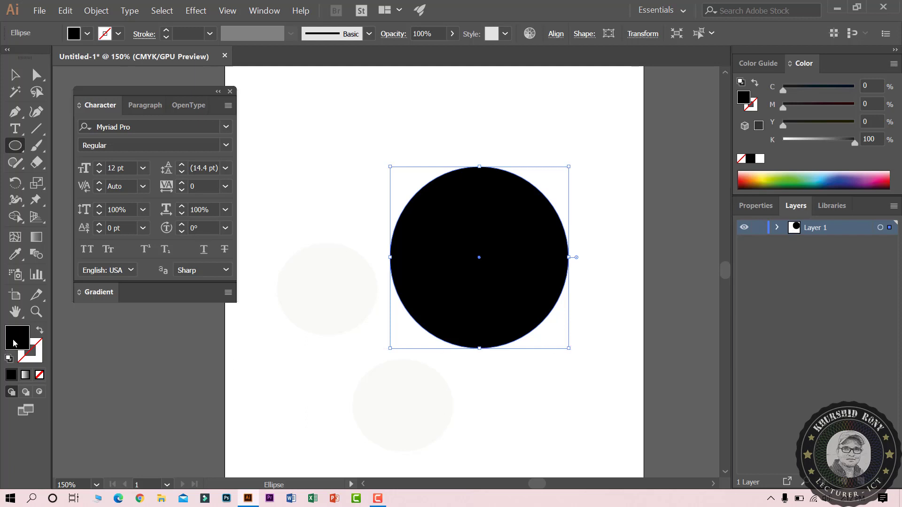
{"action": "left_click", "coordinate": [38, 376]}
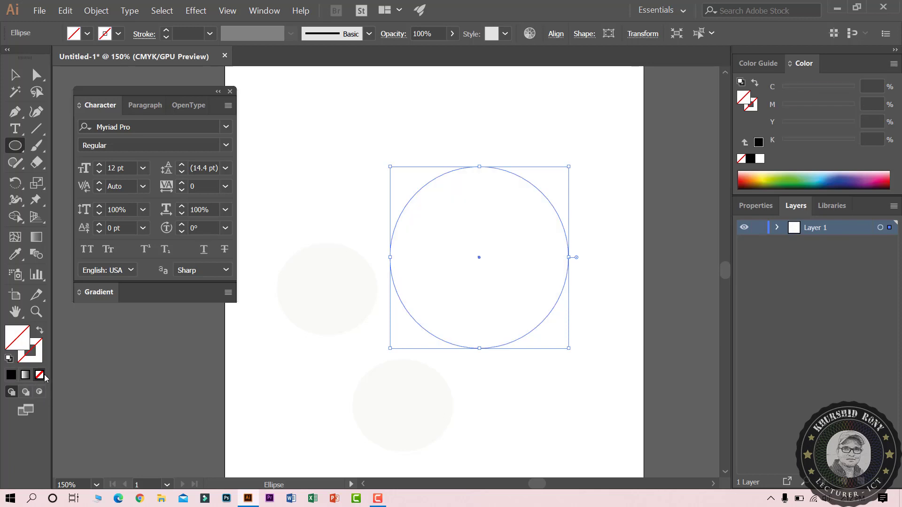
Place type on the circle's path from its topmost point, reading "Square High School & College"
{"action": "left_click", "coordinate": [16, 128]}
{"action": "left_click_drag", "start_coordinate": [18, 127], "coordinate": [104, 165]}
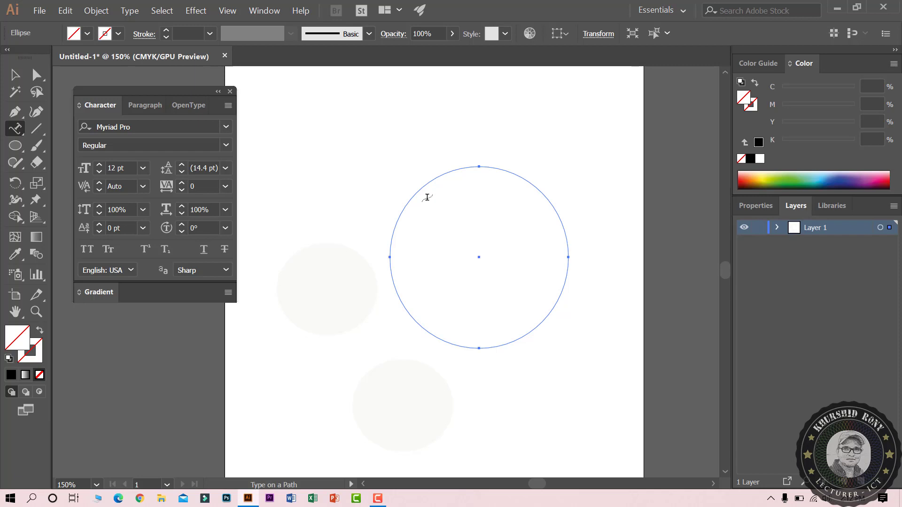
{"action": "left_click", "coordinate": [479, 165]}
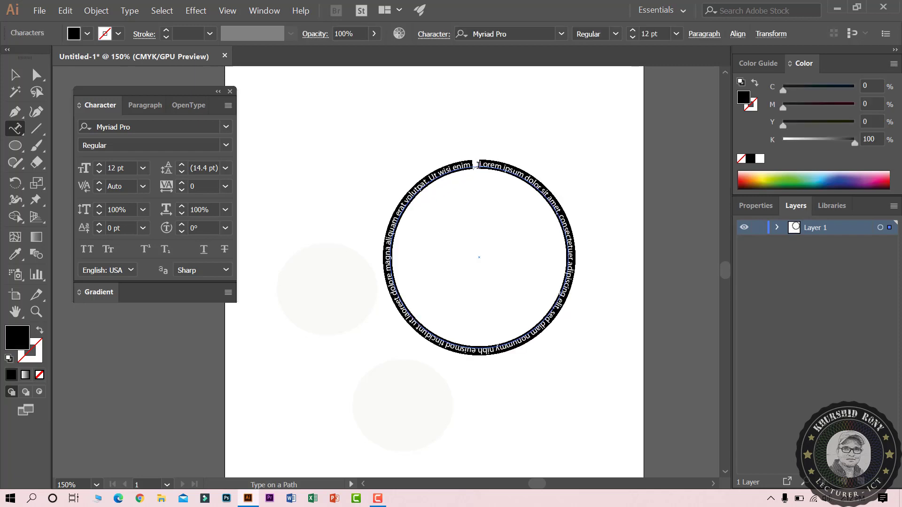
{"action": "type", "text": "S"}
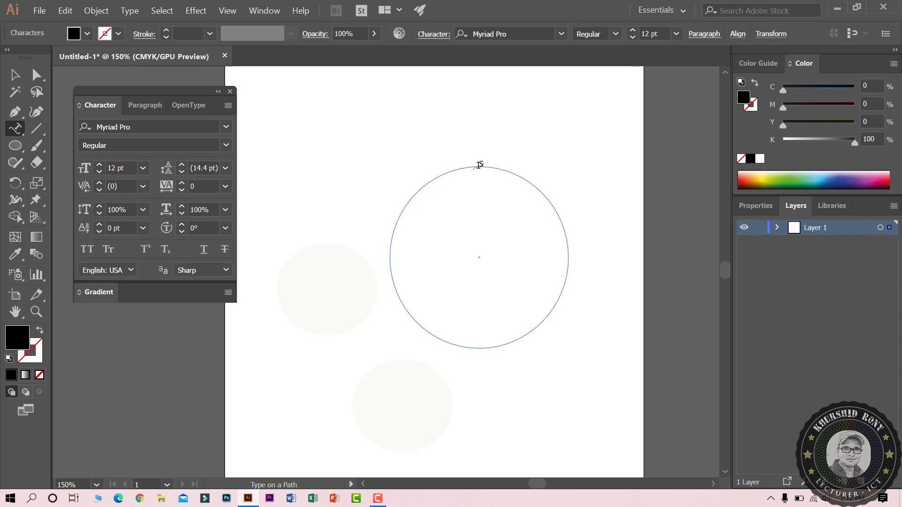
{"action": "type", "text": "quare"}
{"action": "type", "text": " High"}
{"action": "type", "text": " Sq"}
{"action": "type", "text": "hool &"}
{"action": "type", "text": " College"}
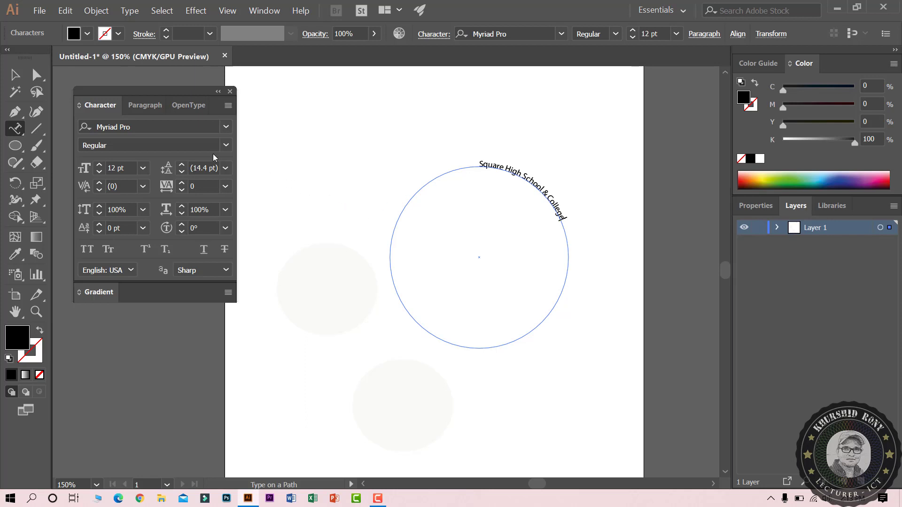
Finish editing the circular text and set its font size to 36 pt
{"action": "key", "text": "Escape"}
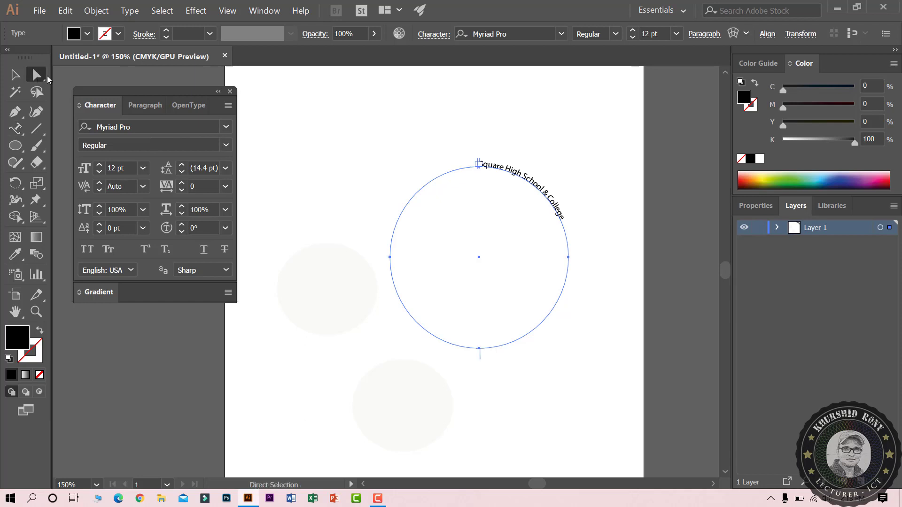
{"action": "left_click", "coordinate": [143, 168]}
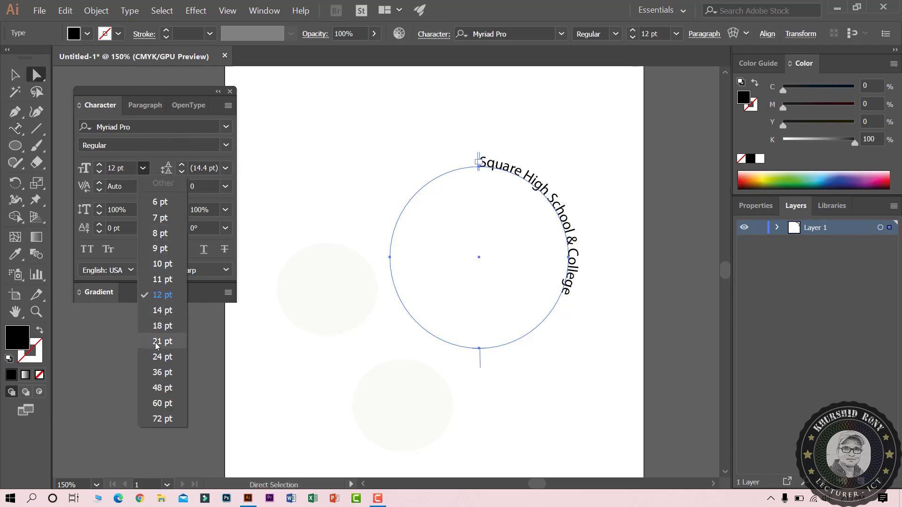
{"action": "left_click", "coordinate": [158, 374]}
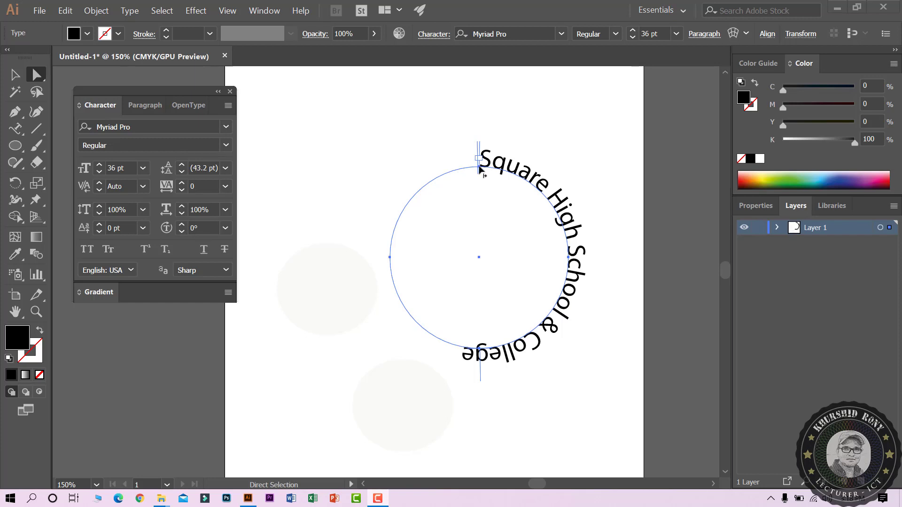
Slide the path text's end bracket counterclockwise along the circle, away from the start bracket at the top
{"action": "scroll", "coordinate": [482, 170], "scroll_direction": "up", "scroll_amount": 4}
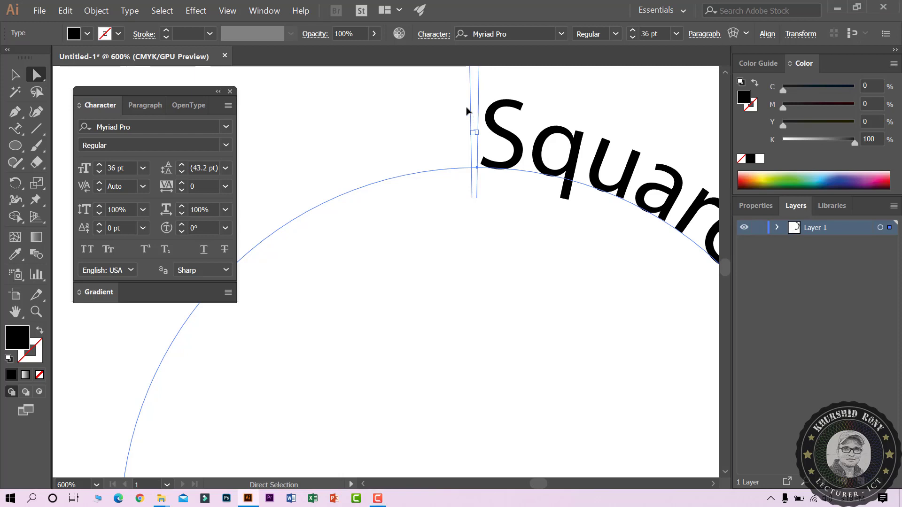
{"action": "left_click_drag", "start_coordinate": [472, 113], "coordinate": [389, 122]}
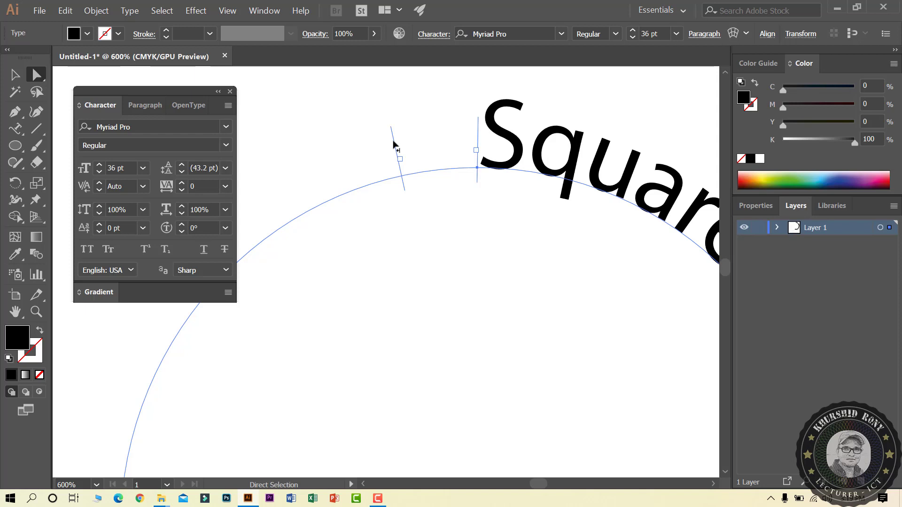
{"action": "key", "text": "ctrl+minus"}
{"action": "key", "text": "ctrl+minus"}
{"action": "key", "text": "ctrl+minus"}
{"action": "key", "text": "ctrl+minus"}
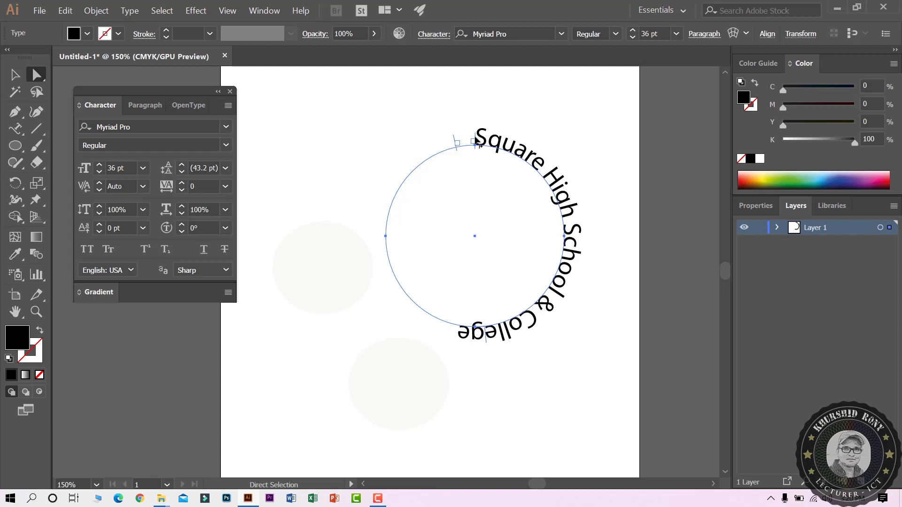
Slide the path text's start bracket clockwise to the circle's rightmost point so the text runs along the lower half
{"action": "left_click_drag", "start_coordinate": [479, 141], "coordinate": [556, 245]}
{"action": "scroll", "coordinate": [446, 314], "scroll_direction": "down", "scroll_amount": 4}
{"action": "scroll", "coordinate": [447, 314], "scroll_direction": "up", "scroll_amount": 4}
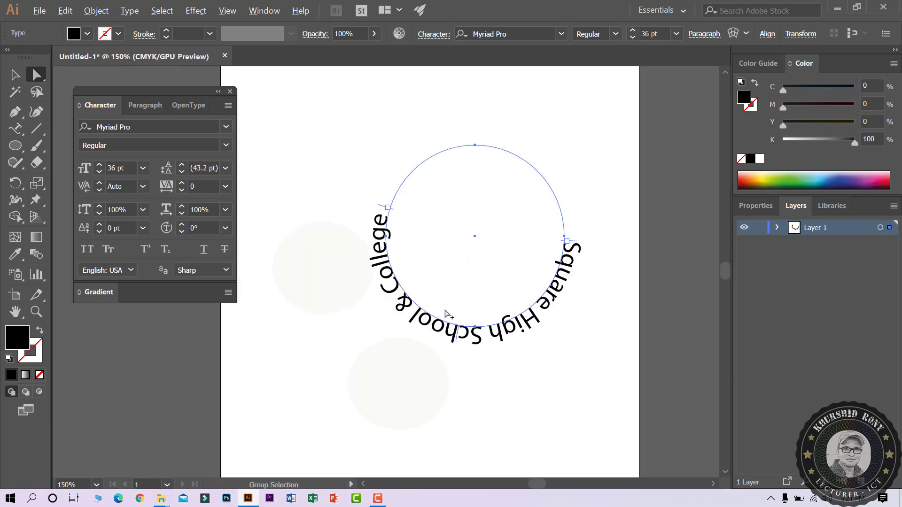
Flip the path text to the inside of the circle by moving its center bracket across the path
{"action": "scroll", "coordinate": [446, 314], "scroll_direction": "up", "scroll_amount": 3}
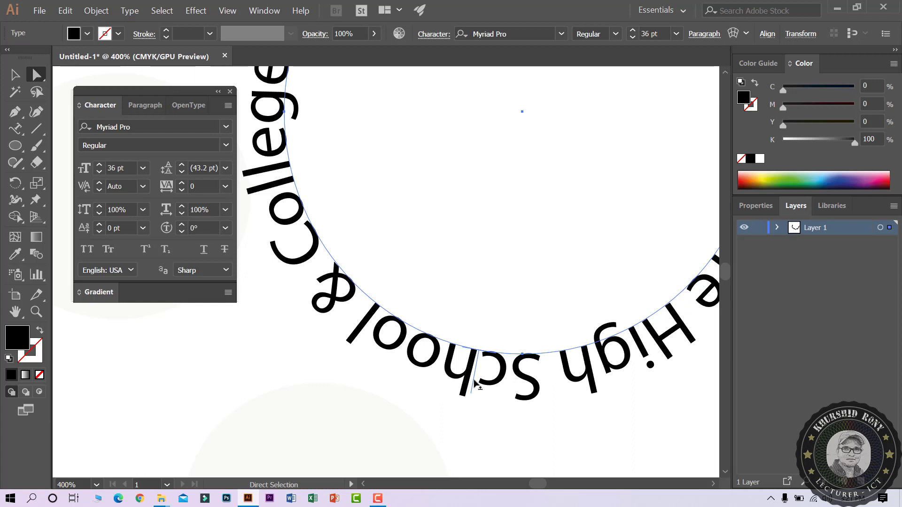
{"action": "left_click_drag", "start_coordinate": [476, 384], "coordinate": [485, 339]}
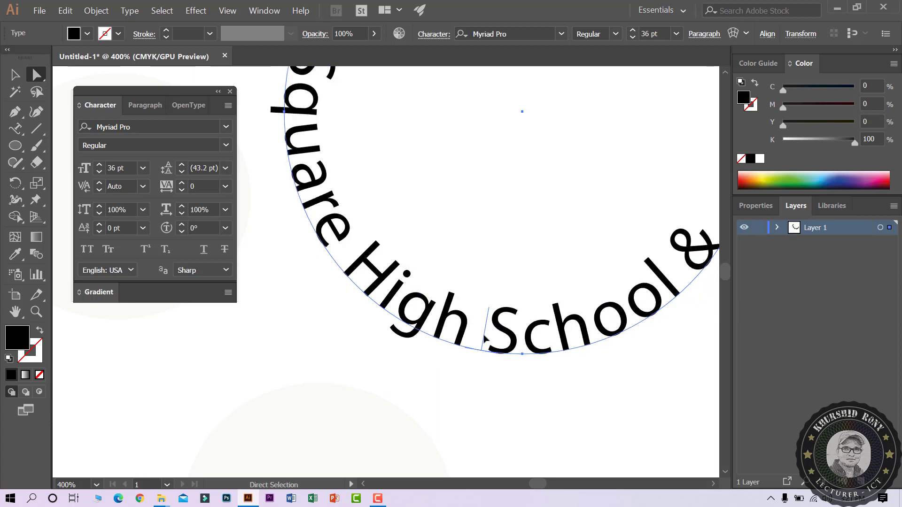
{"action": "key", "text": "alt"}
{"action": "scroll", "coordinate": [485, 338], "scroll_direction": "down", "scroll_amount": 5}
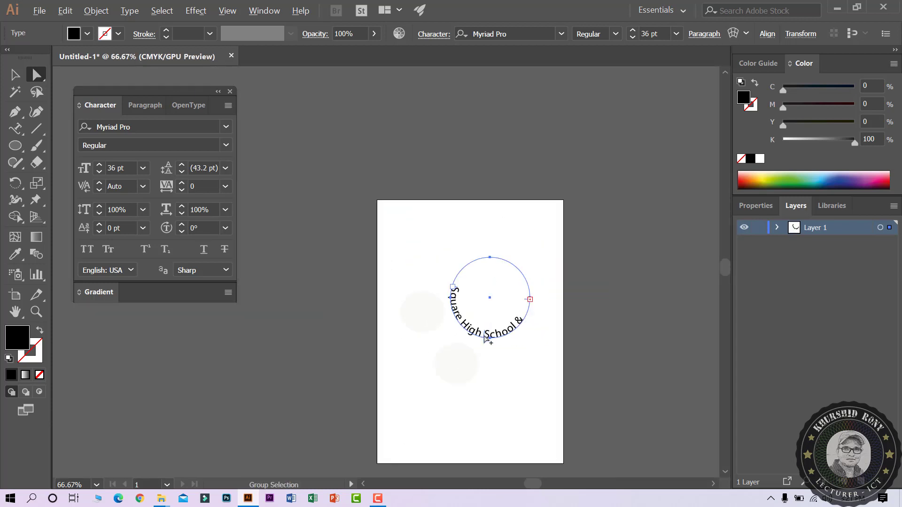
{"action": "scroll", "coordinate": [485, 338], "scroll_direction": "up", "scroll_amount": 3}
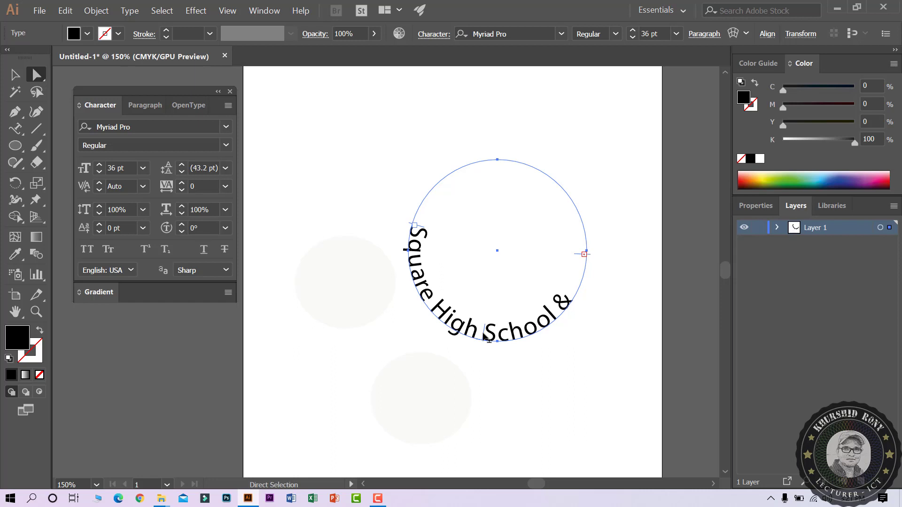
Slide the flipped text's end bracket upward along the circle's right side toward the top to lengthen the text area
{"action": "mouse_move", "coordinate": [489, 337]}
{"action": "left_mouse_down"}
{"action": "mouse_move", "coordinate": [475, 353]}
{"action": "mouse_move", "coordinate": [488, 338]}
{"action": "left_mouse_up"}
{"action": "key", "text": "alt"}
{"action": "scroll", "coordinate": [584, 270], "scroll_direction": "up", "scroll_amount": 4}
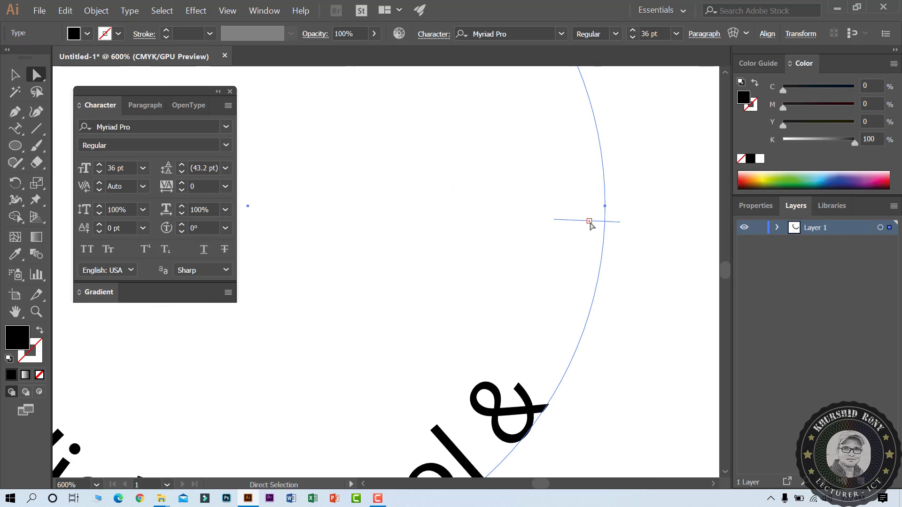
{"action": "scroll", "coordinate": [565, 266], "scroll_direction": "down", "scroll_amount": 4}
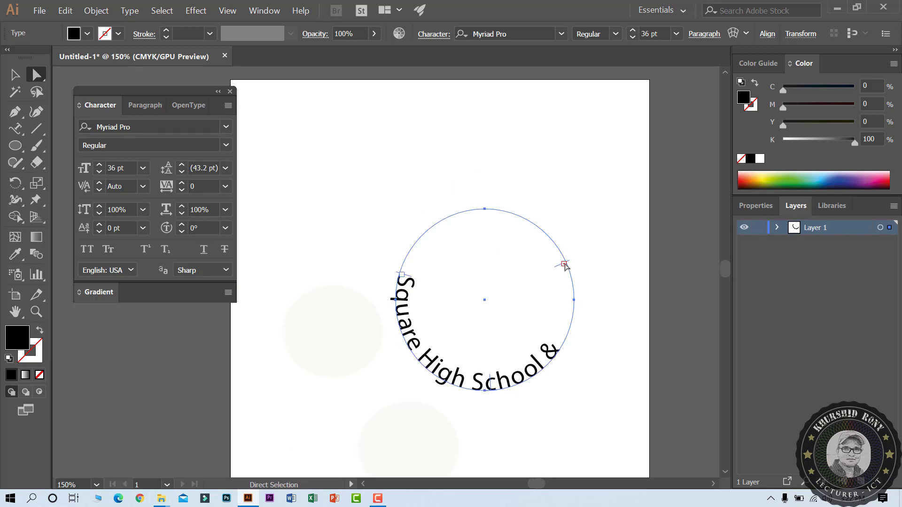
{"action": "key", "text": "t"}
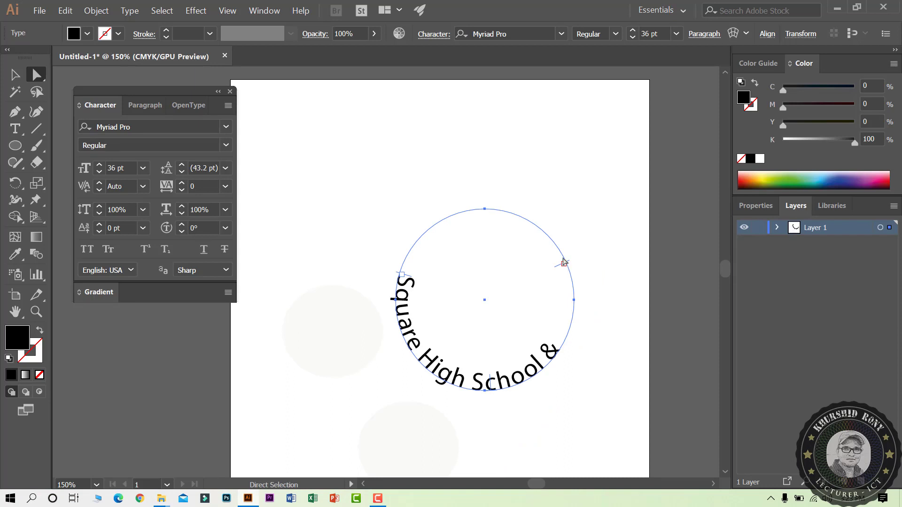
{"action": "left_click_drag", "start_coordinate": [563, 262], "coordinate": [522, 220]}
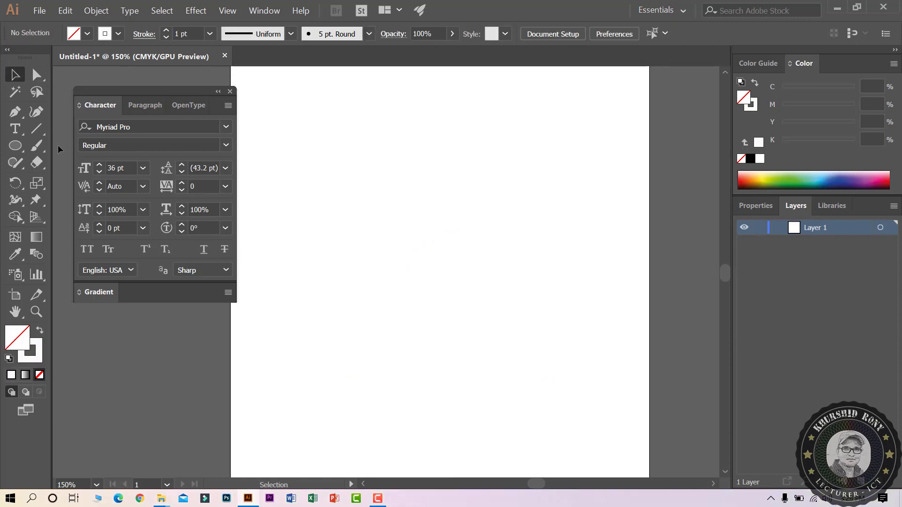
Draw an open S-shaped curve across the artboard with the Pen tool, rising from lower left to upper right
{"action": "left_click", "coordinate": [14, 118]}
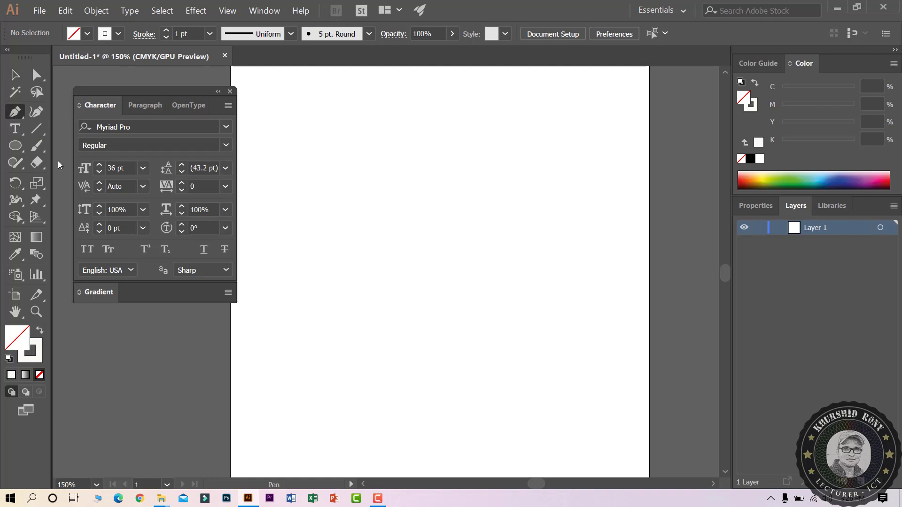
{"action": "left_click", "coordinate": [325, 290]}
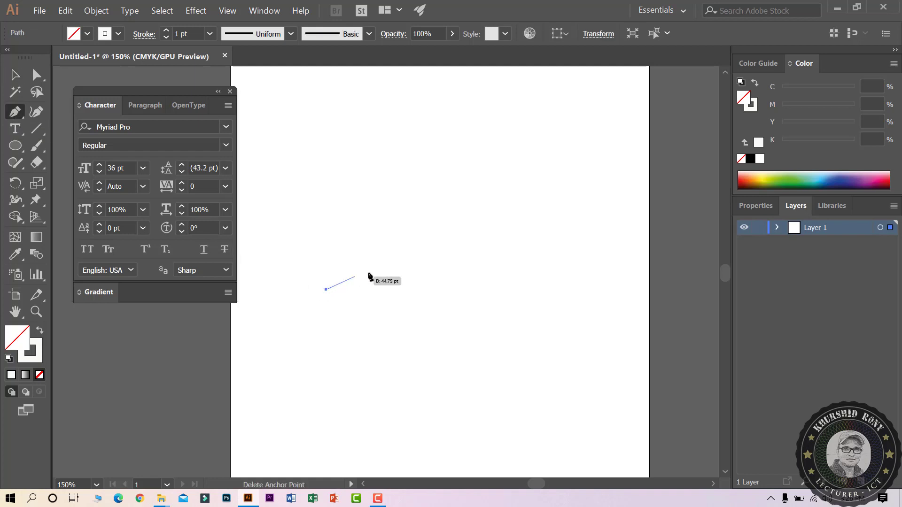
{"action": "left_click_drag", "start_coordinate": [503, 263], "coordinate": [547, 199]}
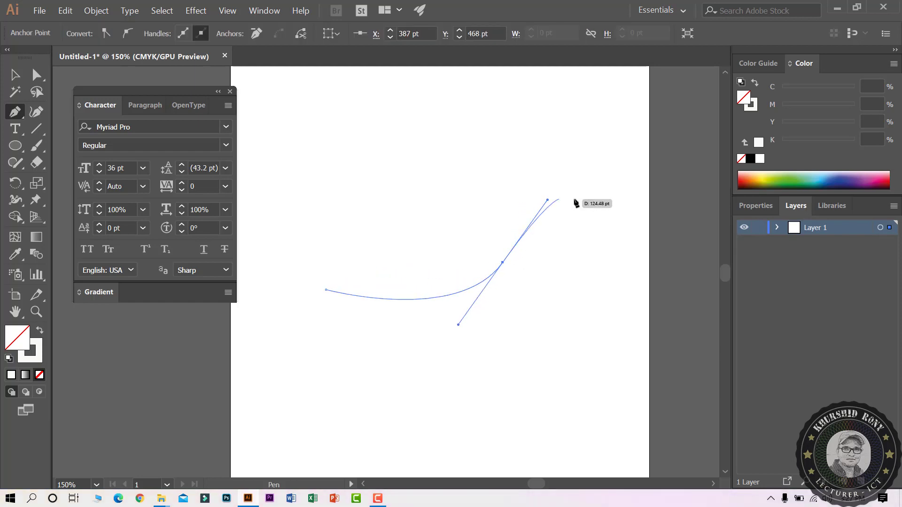
{"action": "left_click", "coordinate": [628, 208]}
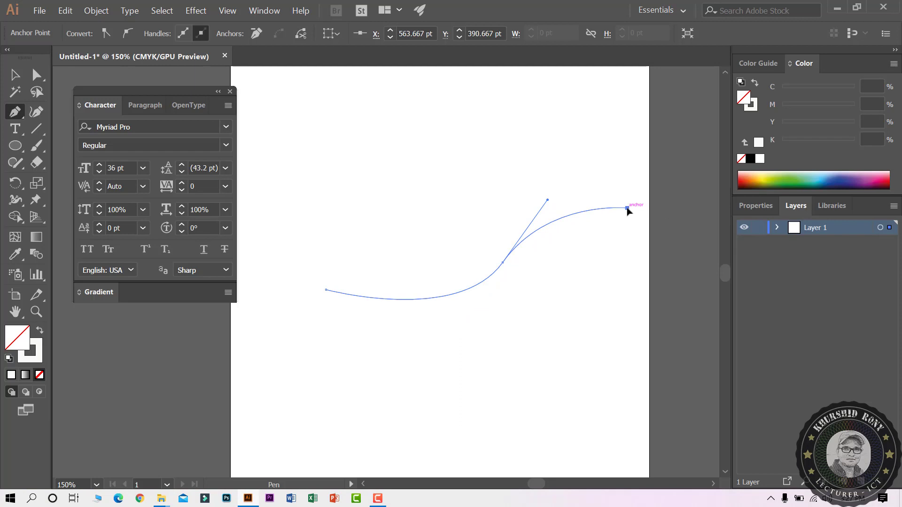
Add type on the curved path near its left end reading "Square High School & College"
{"action": "left_click", "coordinate": [16, 133]}
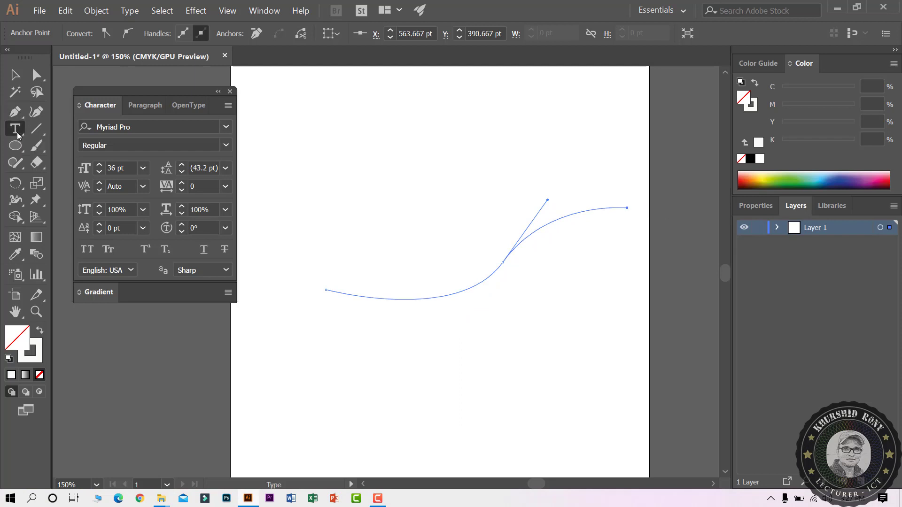
{"action": "left_click", "coordinate": [17, 133]}
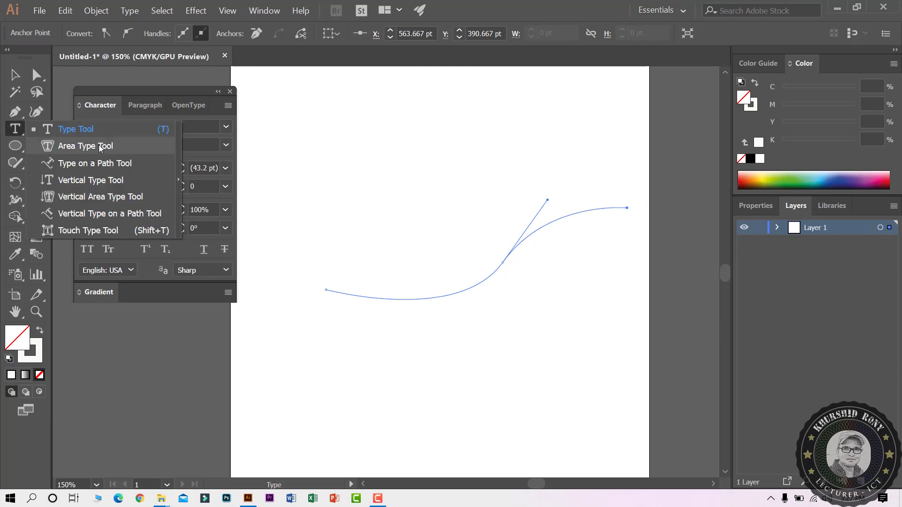
{"action": "left_click", "coordinate": [94, 163]}
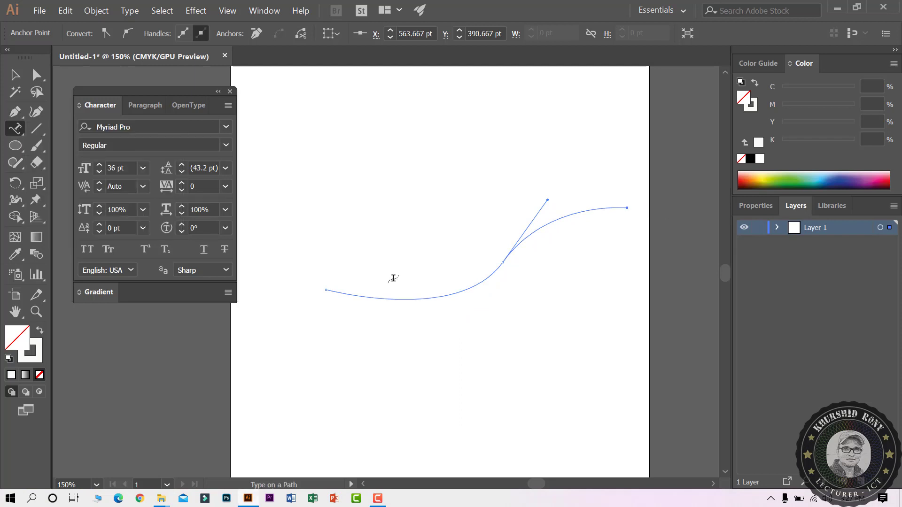
{"action": "left_click", "coordinate": [356, 295]}
{"action": "type", "text": "S"}
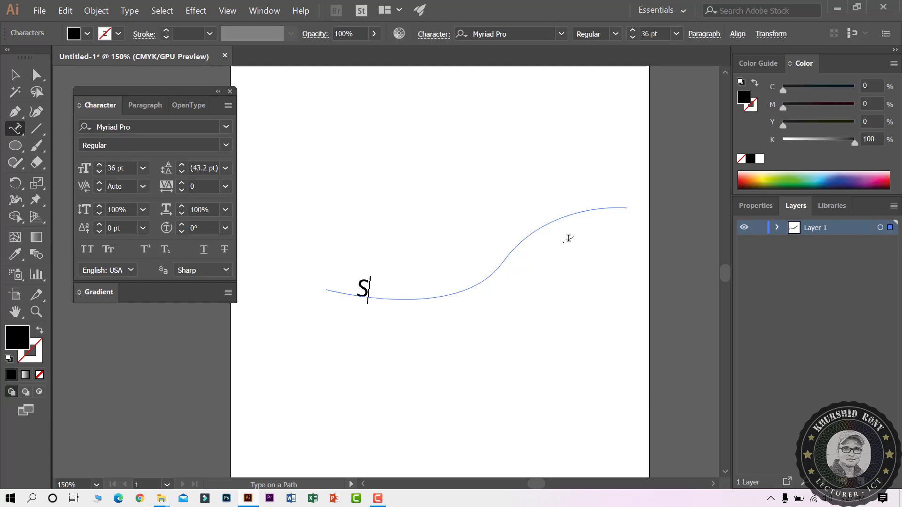
{"action": "type", "text": "quar"}
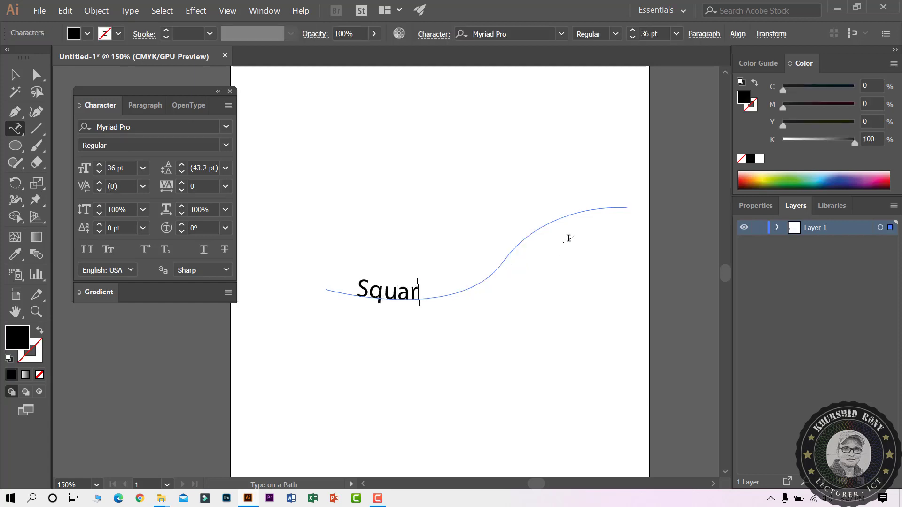
{"action": "type", "text": "e High Sch"}
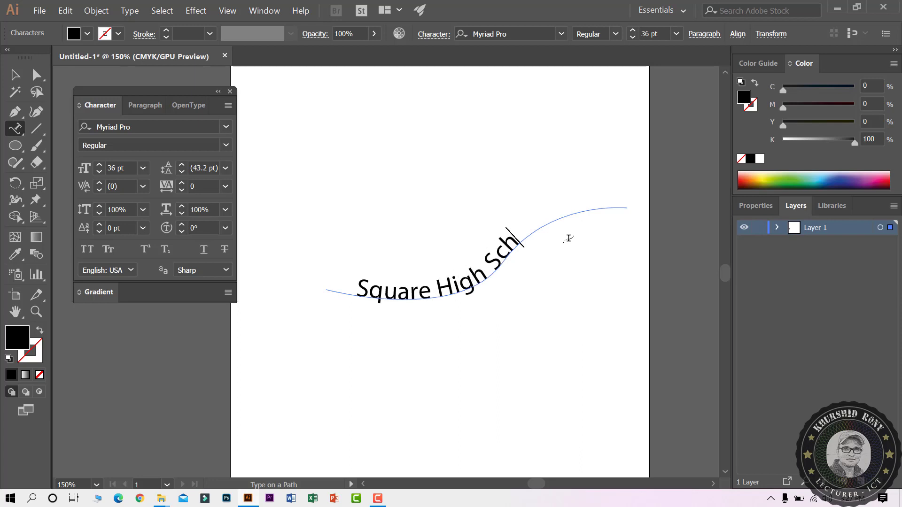
{"action": "type", "text": "ool & College"}
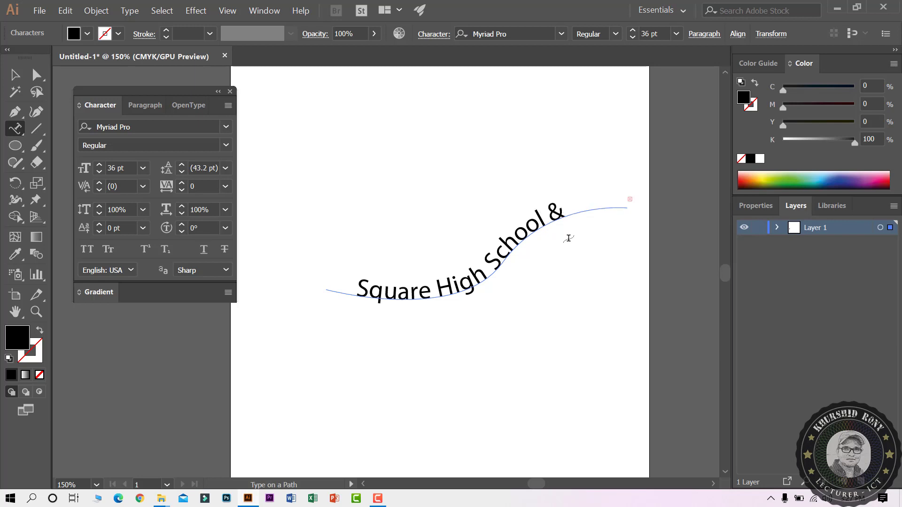
Set the path text's font size to 24 pt so the whole line fits on the curve
{"action": "left_click", "coordinate": [36, 74]}
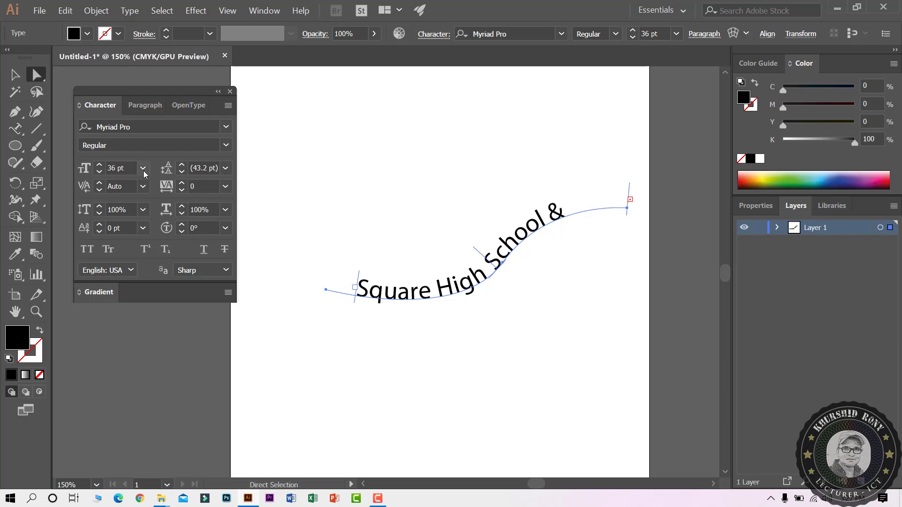
{"action": "left_click", "coordinate": [142, 169]}
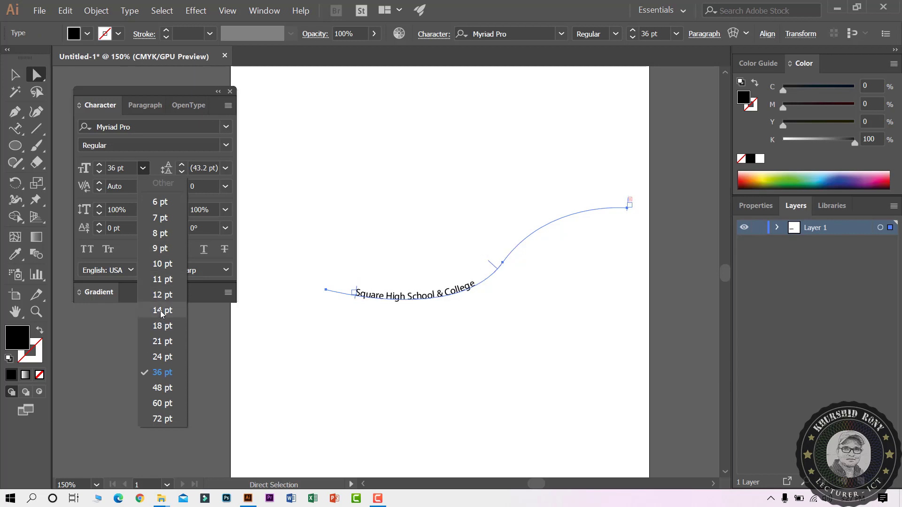
{"action": "left_click", "coordinate": [160, 356]}
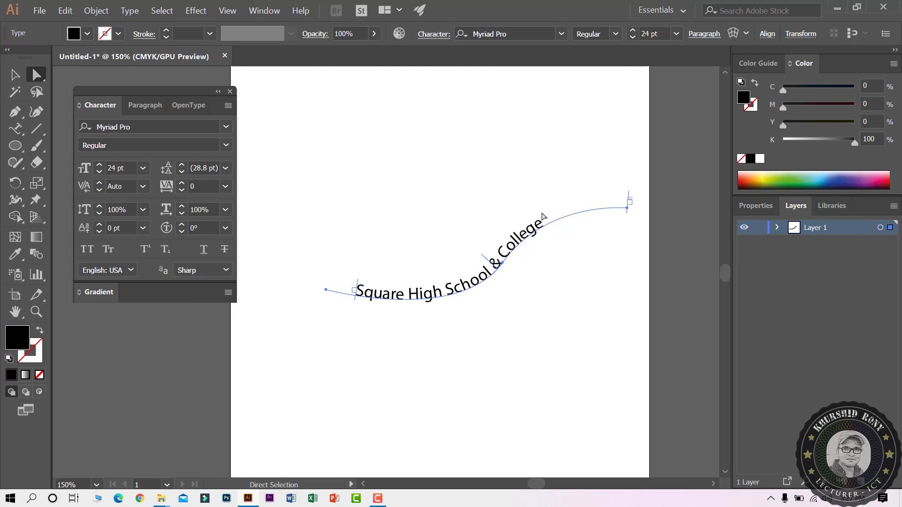
Slide the path text's start bracket rightward along the curve to shift the text further along the path
{"action": "scroll", "coordinate": [441, 232], "scroll_direction": "up", "scroll_amount": 1}
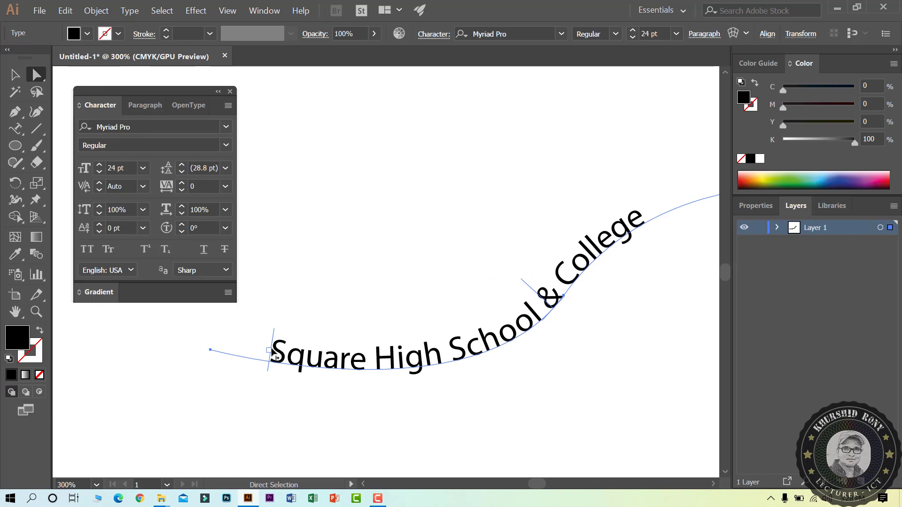
{"action": "left_click_drag", "start_coordinate": [274, 356], "coordinate": [367, 358]}
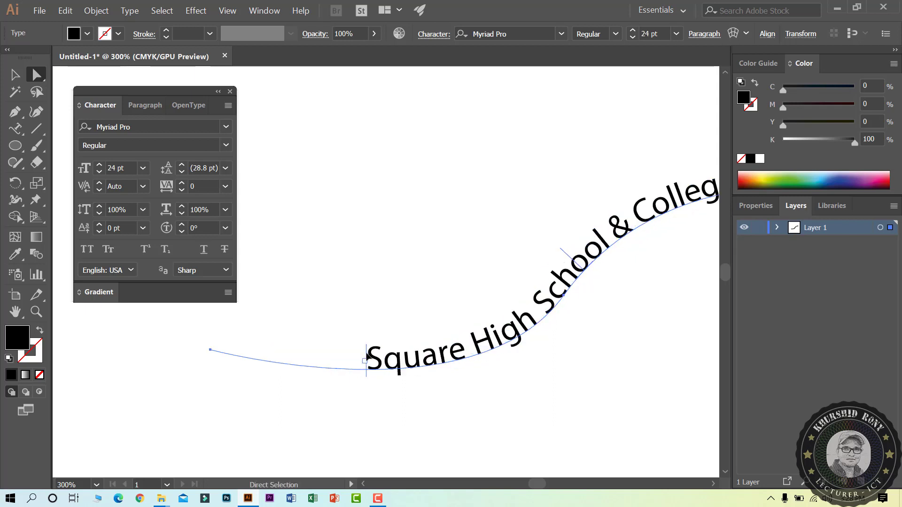
{"action": "key", "text": "space"}
{"action": "left_click_drag", "start_coordinate": [592, 401], "coordinate": [471, 399]}
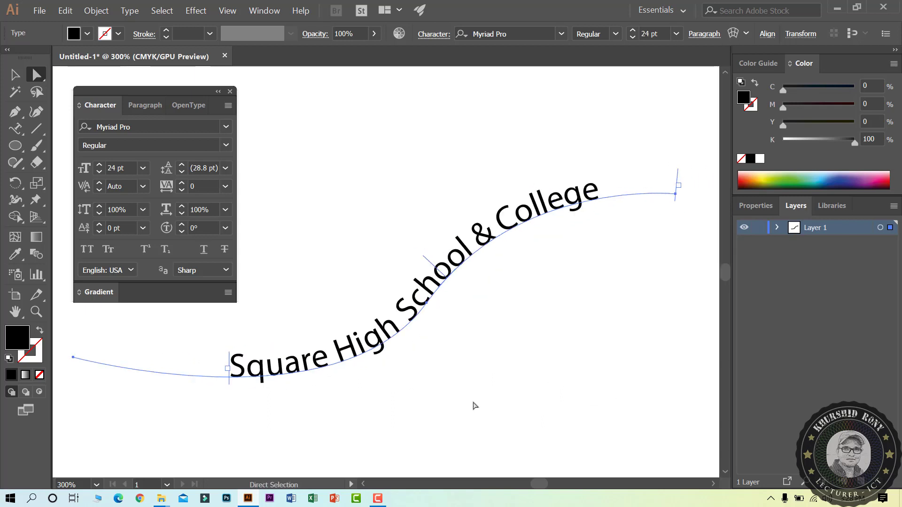
Flip the path text to the underside of the curve and slide its start bracket inward from the right end
{"action": "left_click_drag", "start_coordinate": [420, 294], "coordinate": [454, 317]}
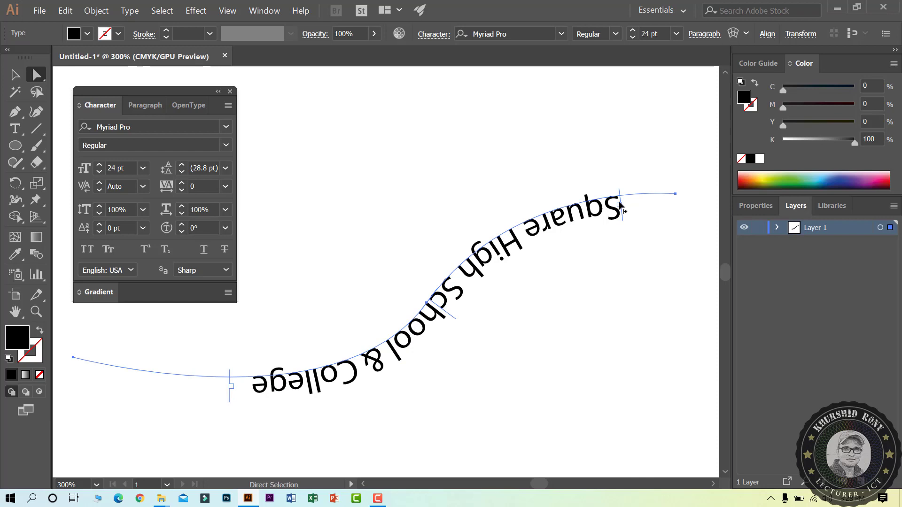
{"action": "left_click_drag", "start_coordinate": [620, 204], "coordinate": [551, 220]}
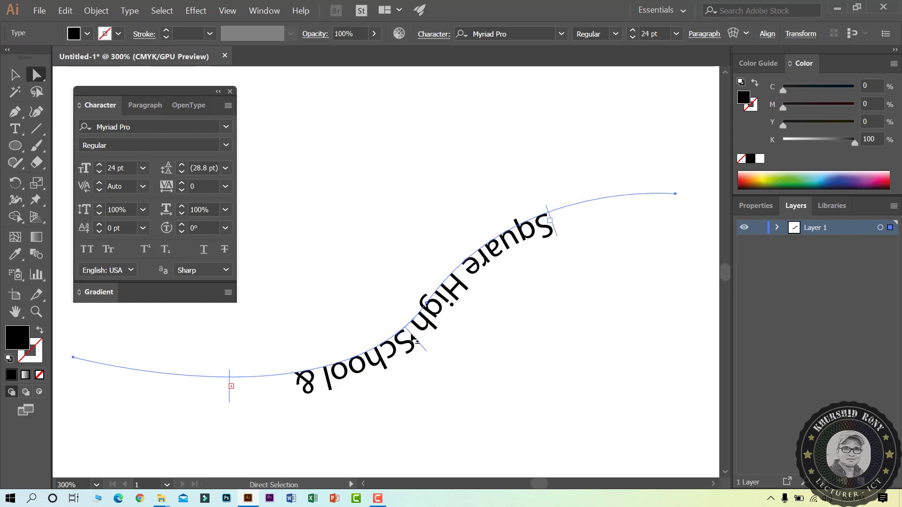
Flip the path text back above the curve and extend its end bracket toward the curve's right end
{"action": "left_click_drag", "start_coordinate": [416, 341], "coordinate": [412, 321]}
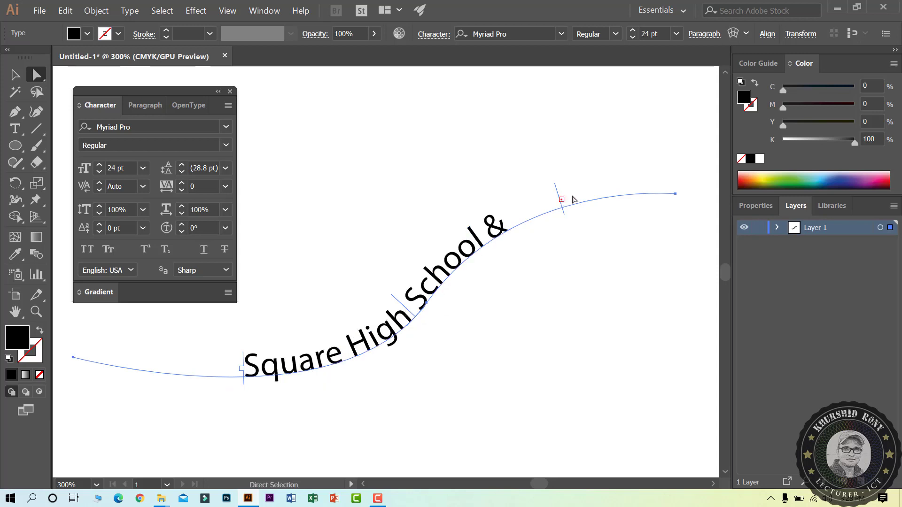
{"action": "left_click_drag", "start_coordinate": [559, 195], "coordinate": [639, 188]}
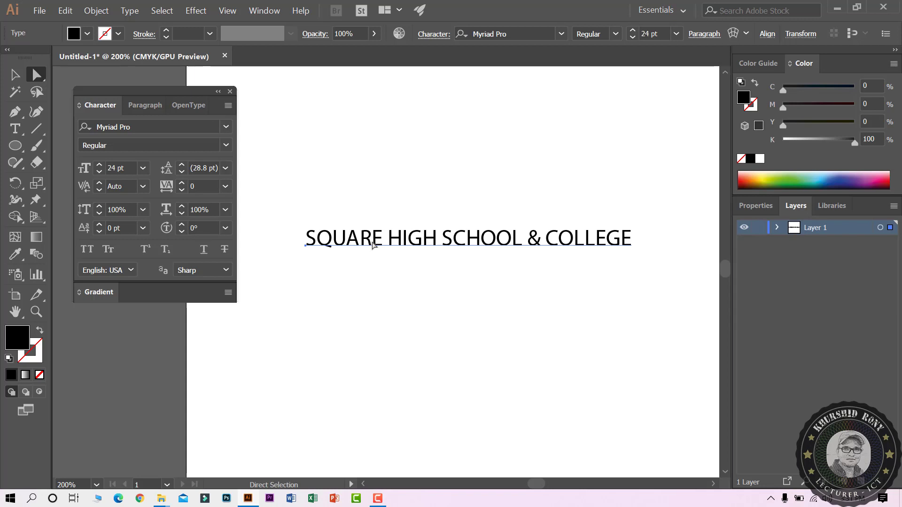
Convert the straight text line "SQUARE HIGH SCHOOL & COLLEGE" to outlines
{"action": "left_click", "coordinate": [134, 14]}
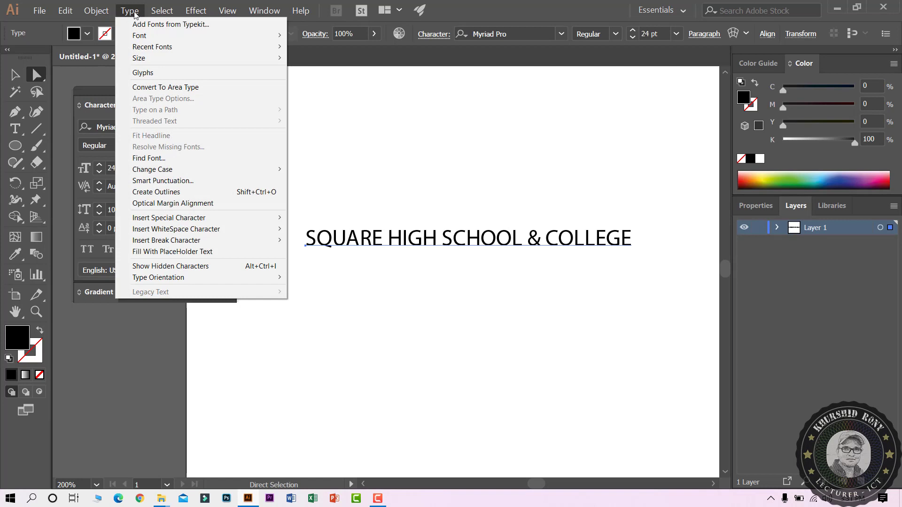
{"action": "left_click", "coordinate": [182, 193]}
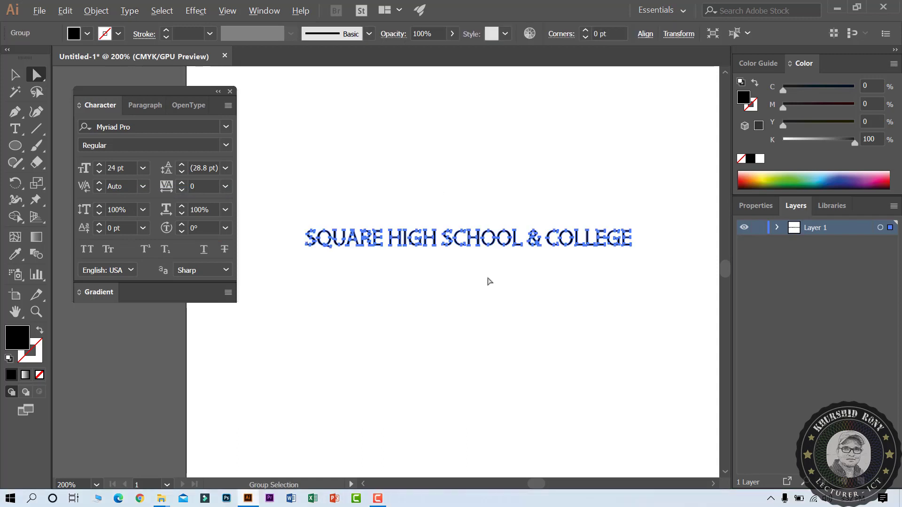
Examine the outlined letters of SQUARE at high magnification, selecting S, Q, U, A and R one at a time
{"action": "scroll", "coordinate": [488, 282], "scroll_direction": "up", "scroll_amount": 3}
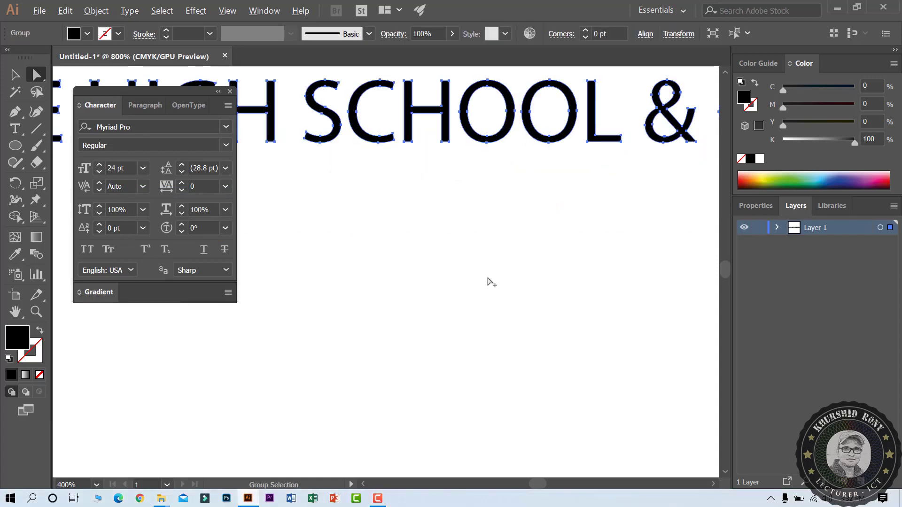
{"action": "left_click_drag", "start_coordinate": [451, 193], "coordinate": [885, 429]}
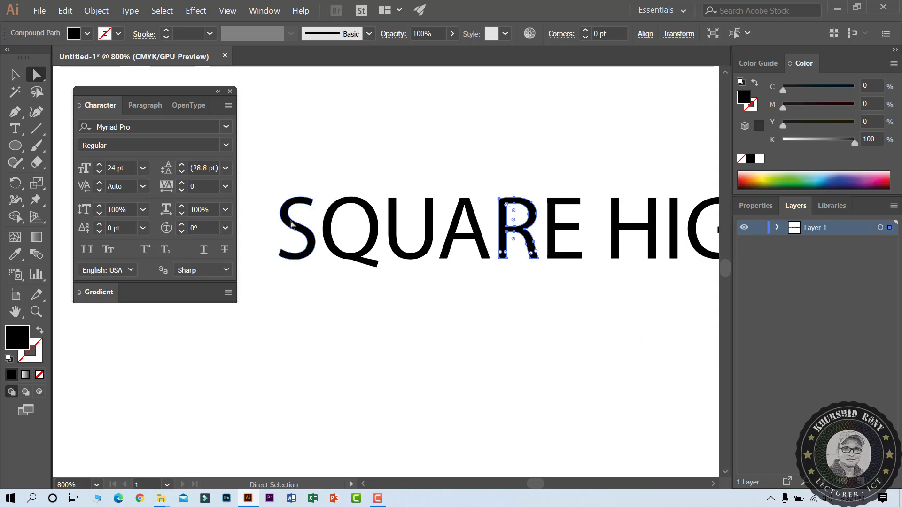
{"action": "left_click", "coordinate": [292, 225]}
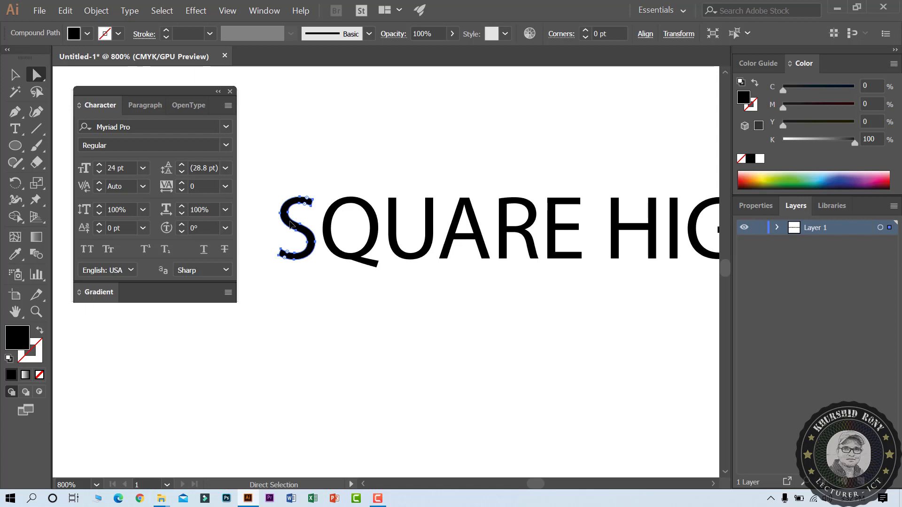
{"action": "left_click", "coordinate": [331, 216]}
{"action": "left_click", "coordinate": [395, 216]}
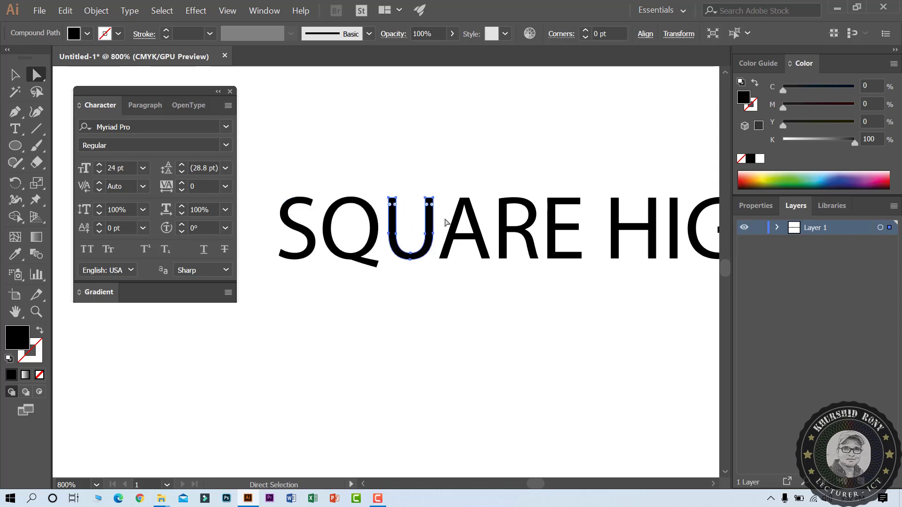
{"action": "left_click", "coordinate": [454, 221]}
{"action": "left_click", "coordinate": [455, 221]}
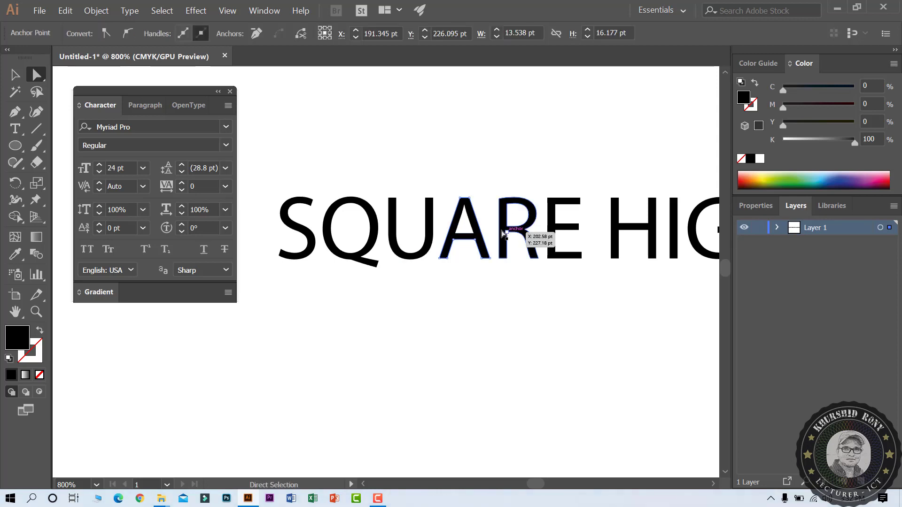
{"action": "left_click", "coordinate": [526, 223]}
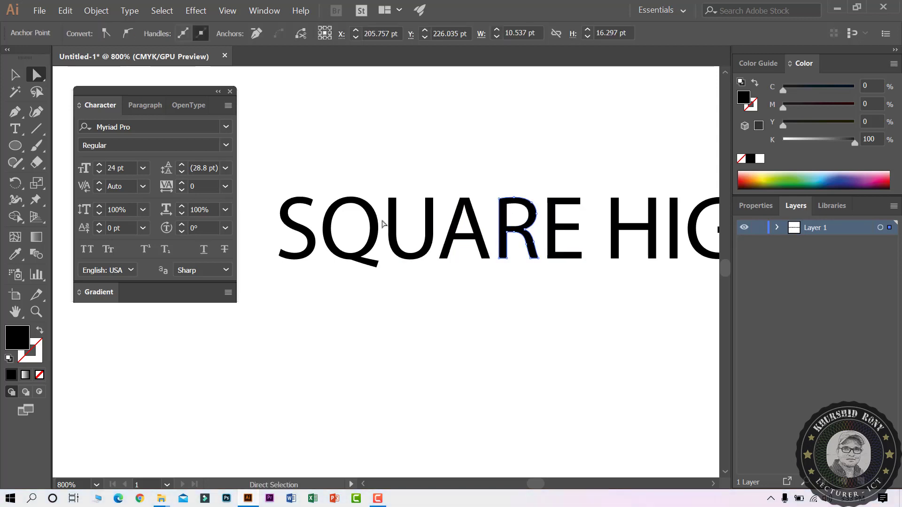
Reshape the outlined S by pulling a top anchor upward, and stretch the Q's tail down to the right
{"action": "left_click", "coordinate": [290, 219]}
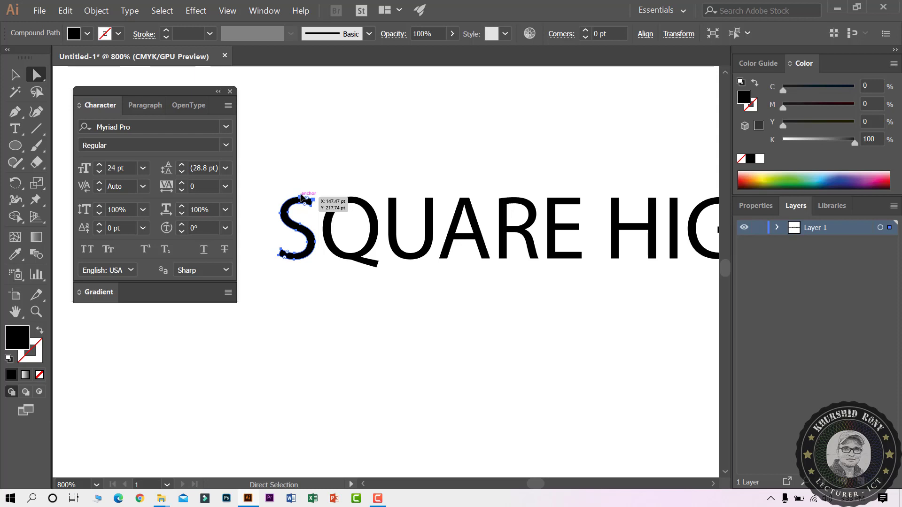
{"action": "left_click_drag", "start_coordinate": [304, 200], "coordinate": [312, 179]}
{"action": "left_click", "coordinate": [349, 262]}
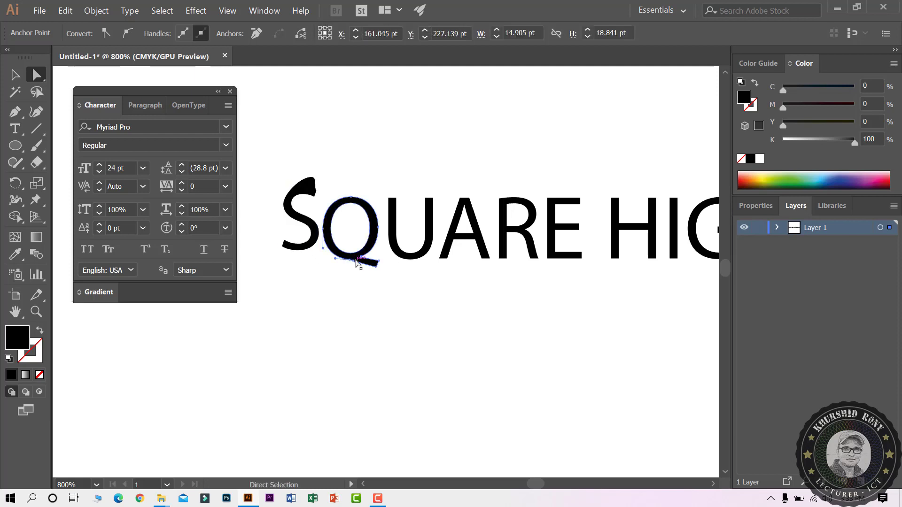
{"action": "left_click_drag", "start_coordinate": [349, 263], "coordinate": [393, 284]}
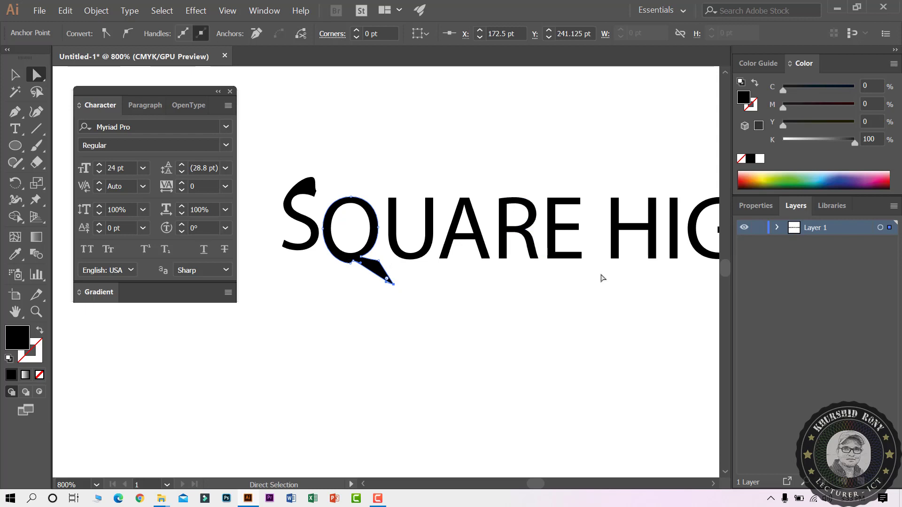
Pull the anchor at the top of the outlined R slightly upward to reshape the letter
{"action": "left_click", "coordinate": [528, 225]}
{"action": "left_click", "coordinate": [528, 224]}
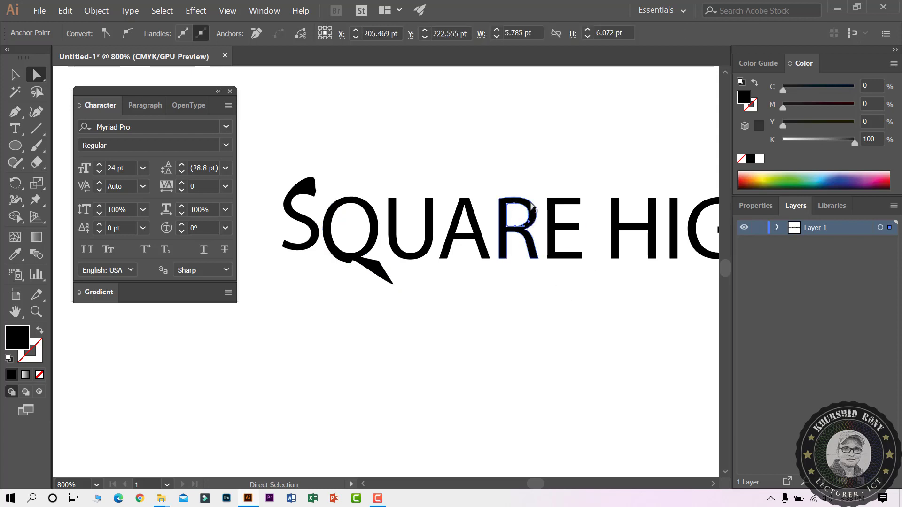
{"action": "left_click_drag", "start_coordinate": [516, 201], "coordinate": [516, 187]}
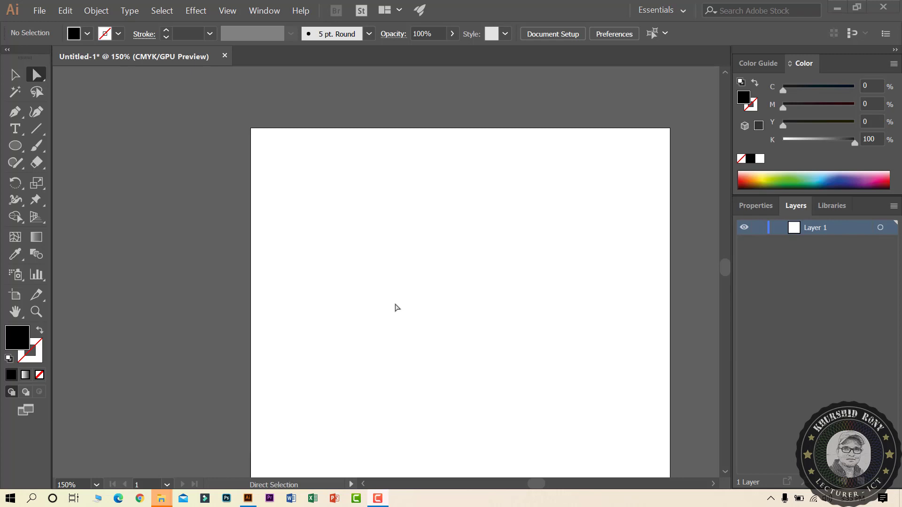
Place the linked image Logo1.png from the Workshop folder onto the artboard at its original size and deselect it
{"action": "left_click", "coordinate": [39, 11]}
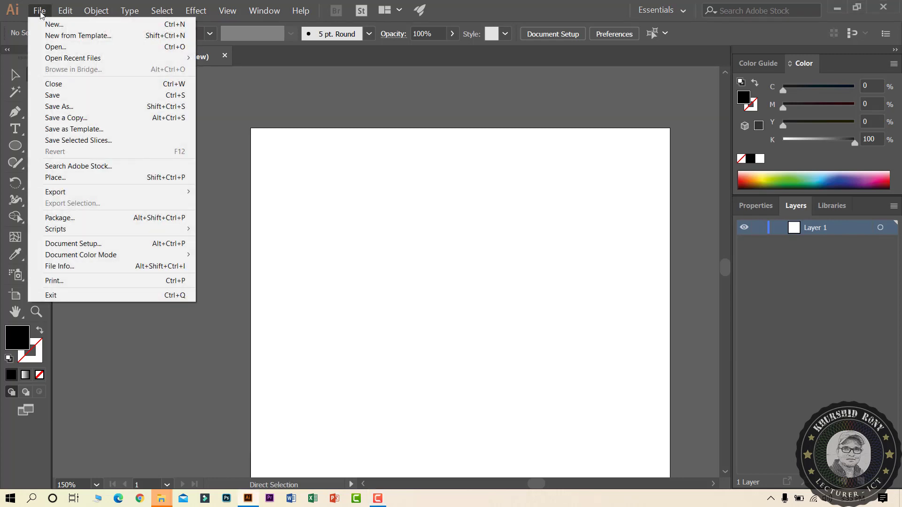
{"action": "left_click", "coordinate": [52, 178]}
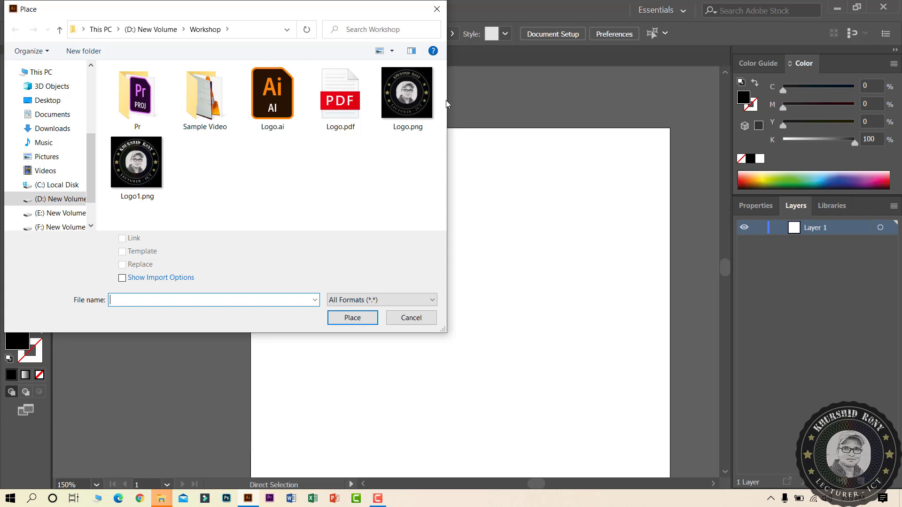
{"action": "left_click", "coordinate": [151, 172]}
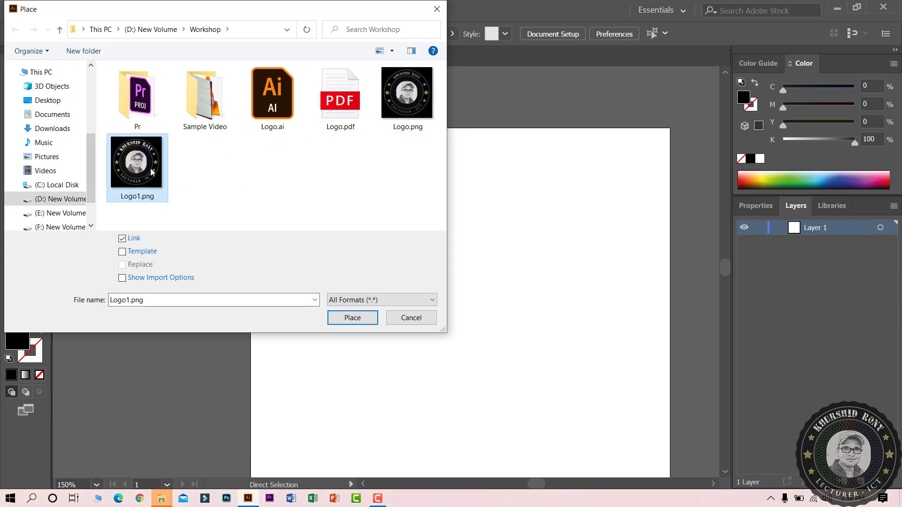
{"action": "left_click", "coordinate": [360, 321]}
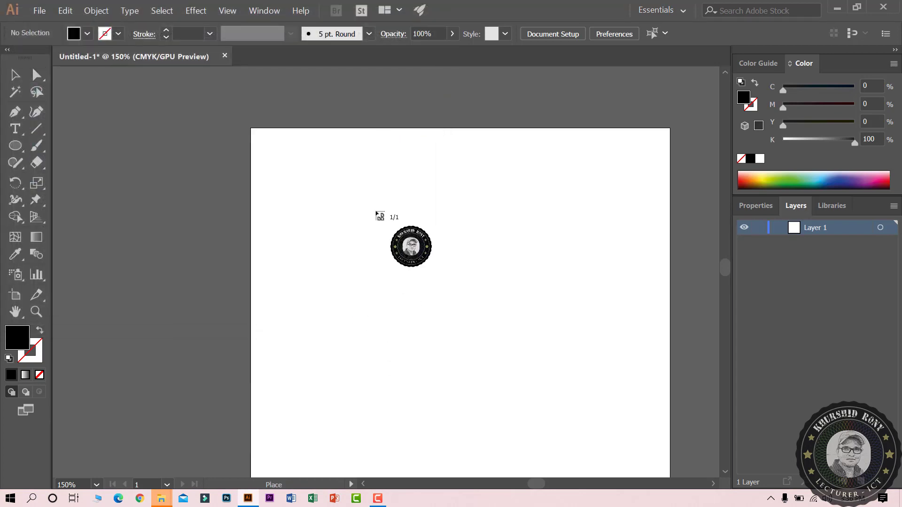
{"action": "left_click", "coordinate": [376, 211]}
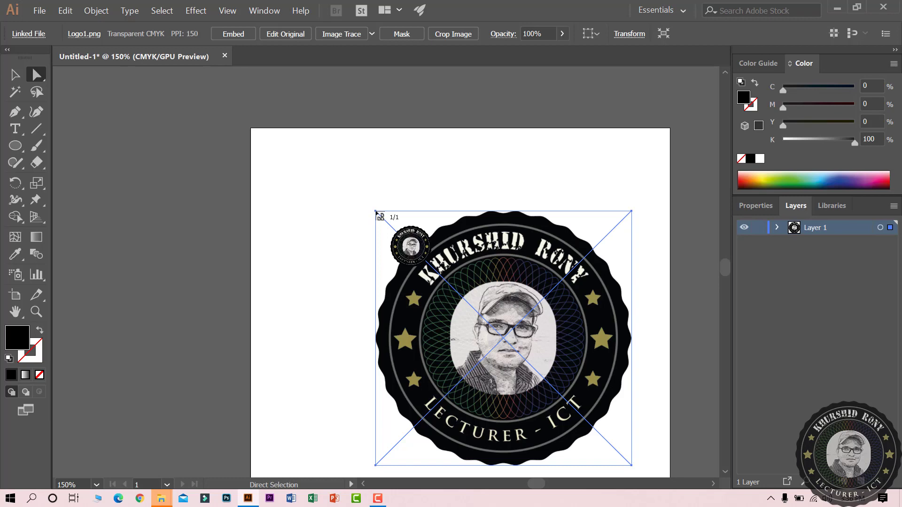
{"action": "left_click", "coordinate": [507, 150]}
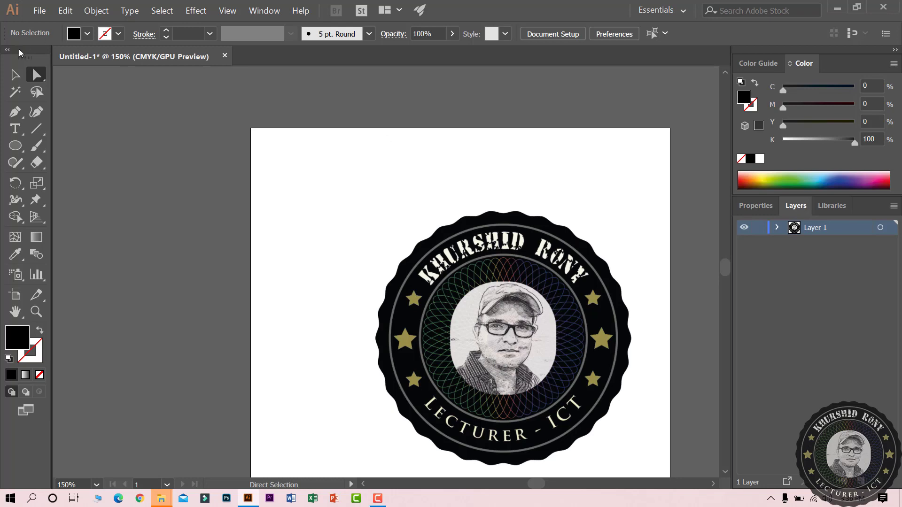
Select the placed logo as a whole, scale it down and tilt it counterclockwise
{"action": "left_click", "coordinate": [14, 74]}
{"action": "left_click", "coordinate": [569, 288]}
{"action": "left_click", "coordinate": [570, 287]}
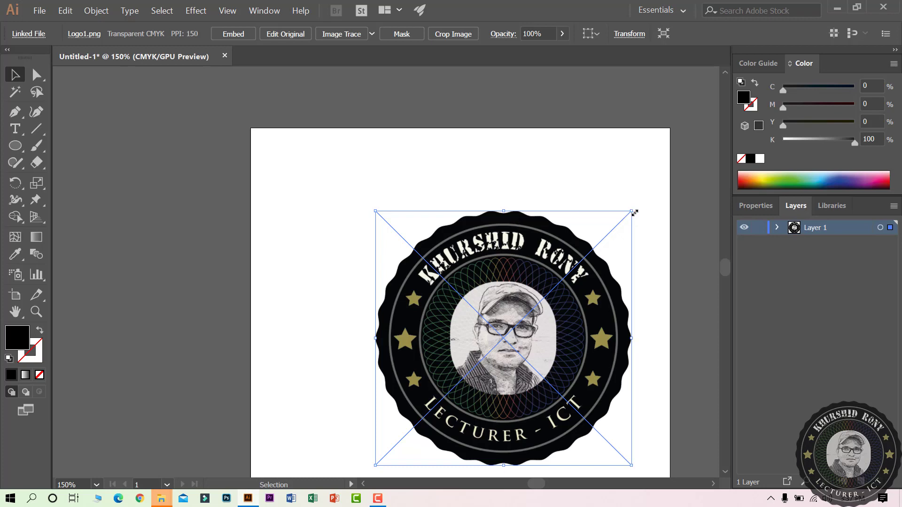
{"action": "left_click_drag", "start_coordinate": [632, 212], "coordinate": [497, 271]}
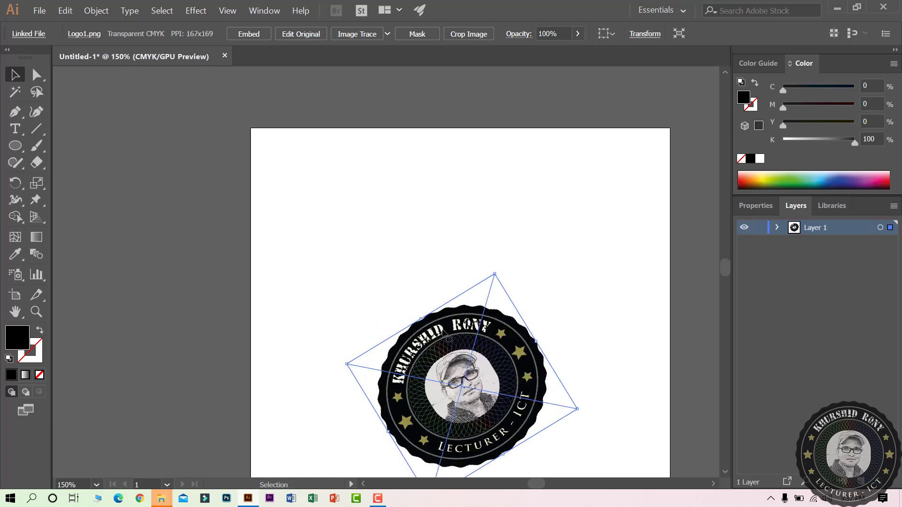
Reposition the tilted logo in the upper part of the artboard, enlarging it slightly and turning it clockwise until nearly upright
{"action": "left_click_drag", "start_coordinate": [442, 333], "coordinate": [397, 179]}
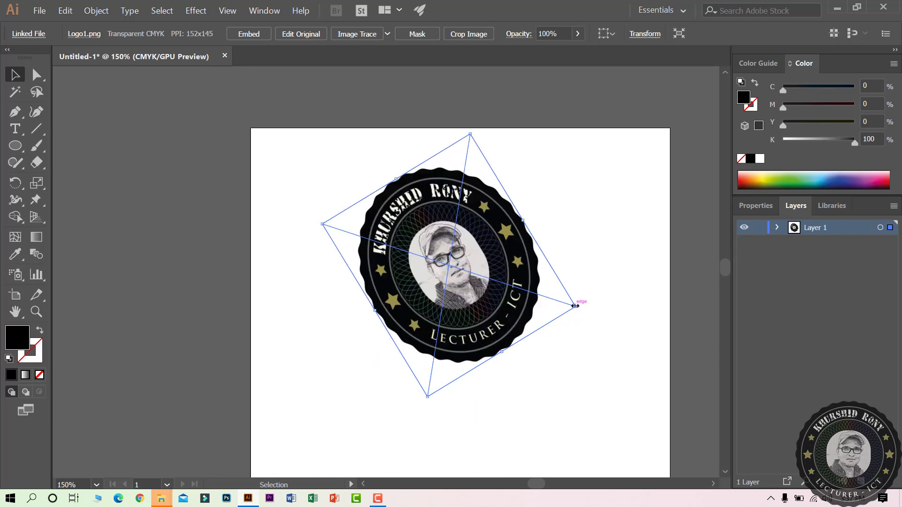
{"action": "left_click_drag", "start_coordinate": [575, 306], "coordinate": [615, 306]}
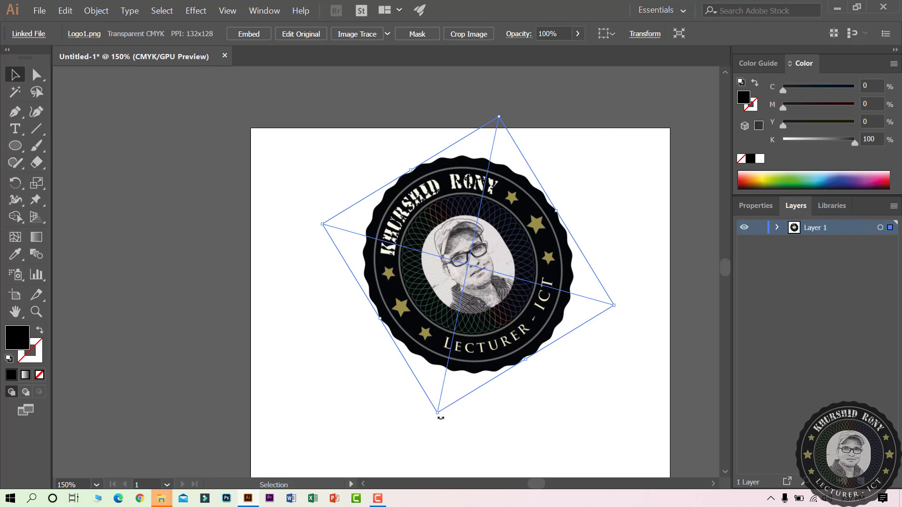
{"action": "left_click_drag", "start_coordinate": [440, 418], "coordinate": [373, 400]}
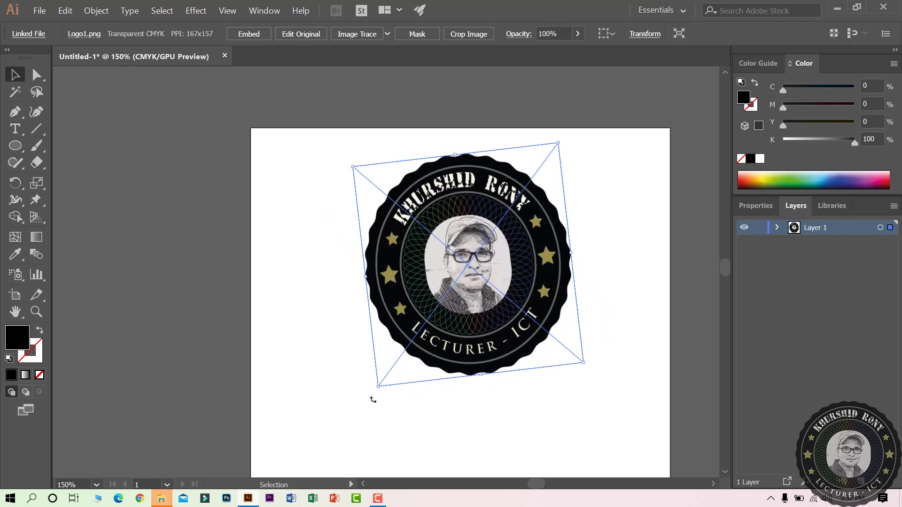